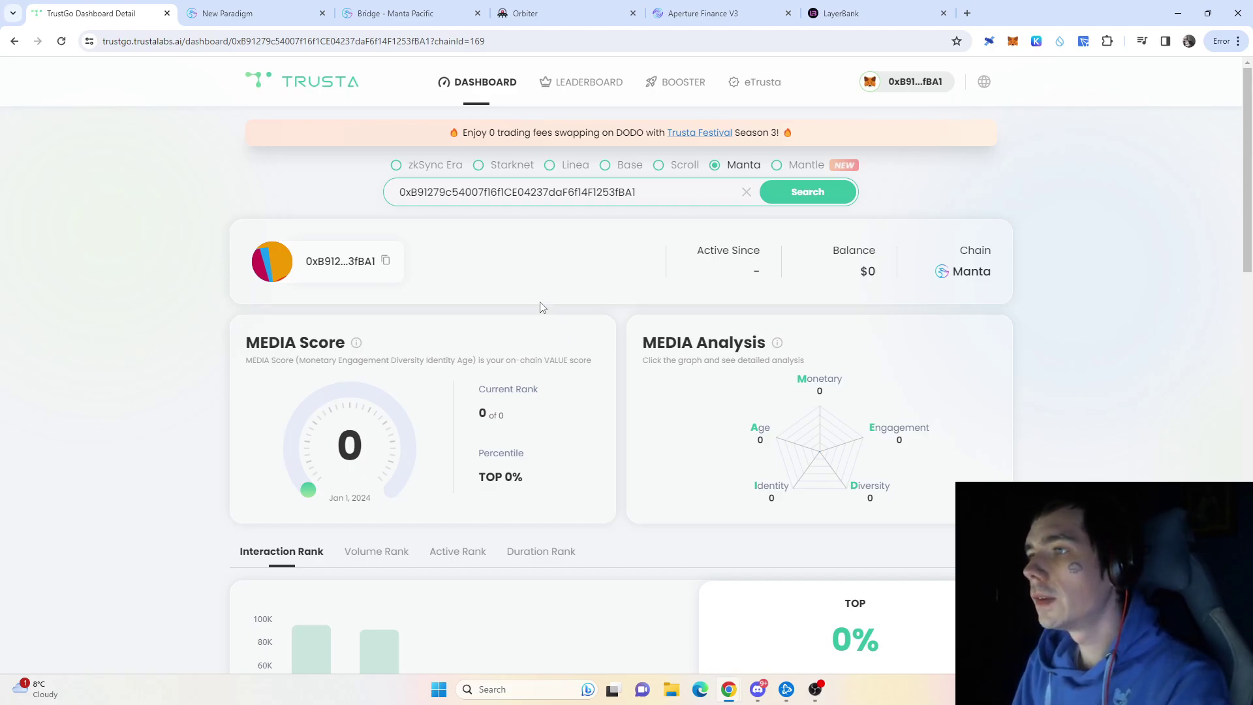
Check the Manta Pacific deposit panel in New Paradigm, then move to Orbiter's Arbitrum-to-Manta ETH bridge.
left_click(228, 13)
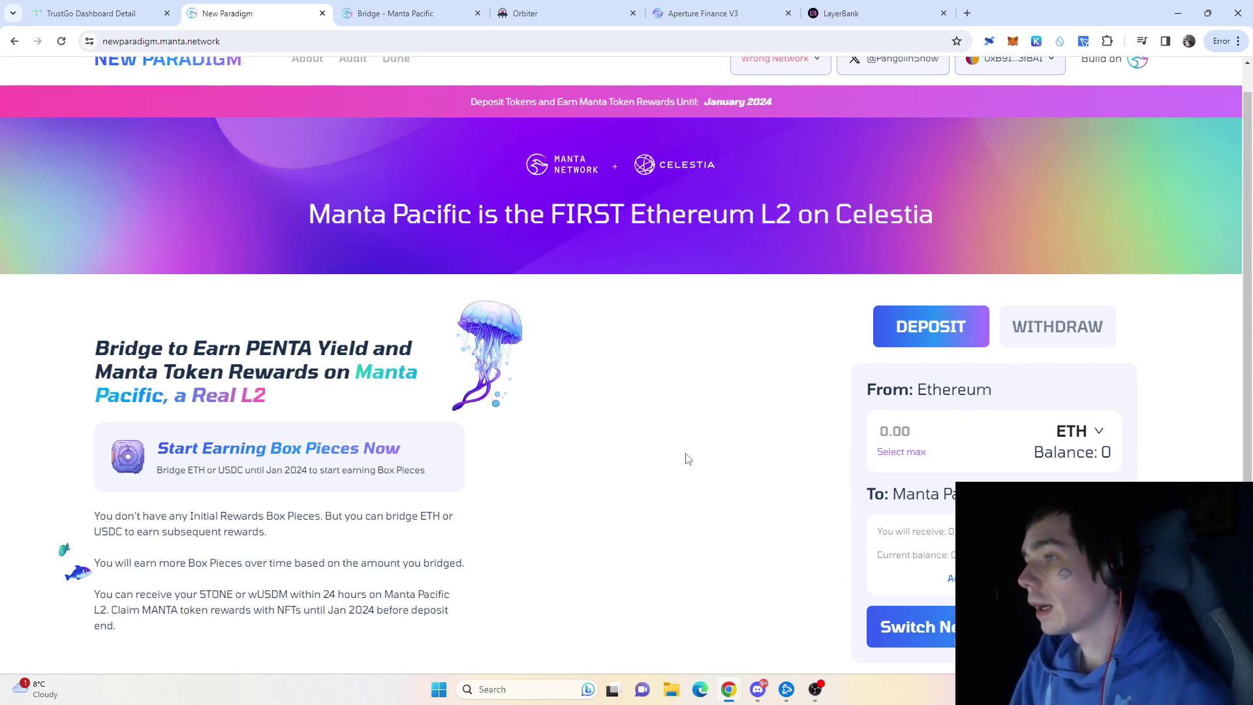
left_click(522, 12)
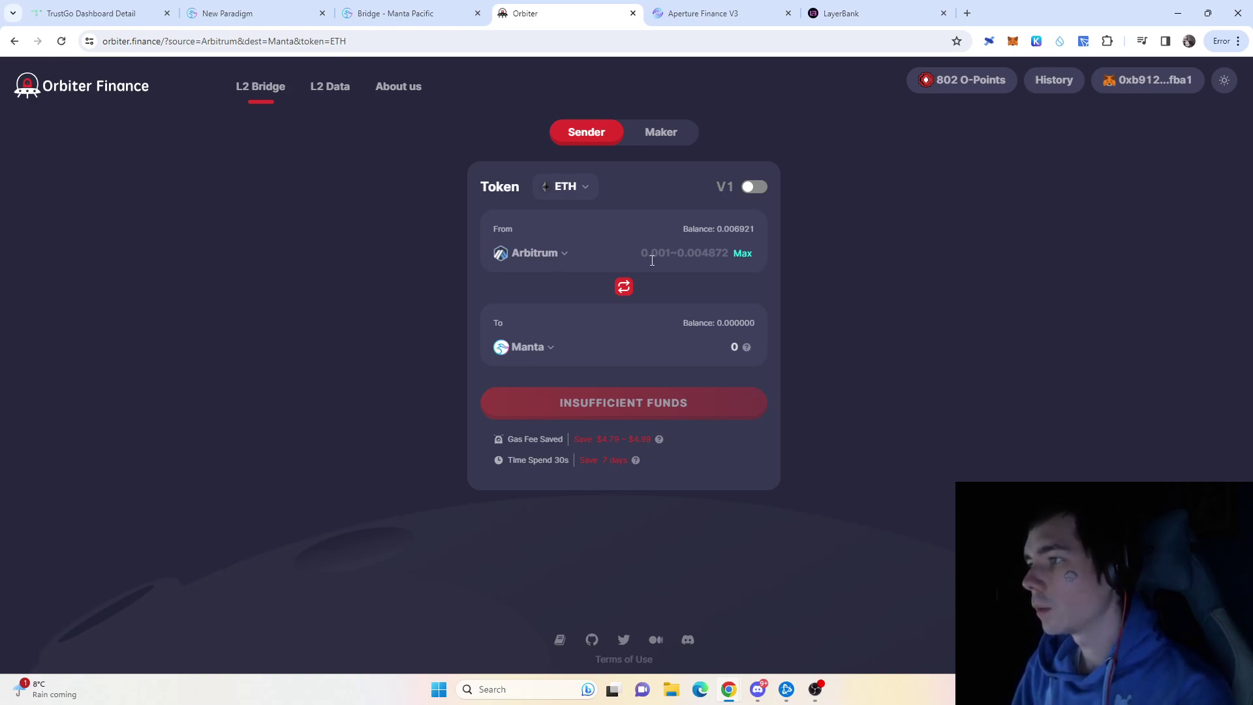
Bridge 0.02 ETH from Arbitrum to Manta and approve the 0.021 ETH transaction in MetaMask.
left_click(624, 287)
left_click(624, 286)
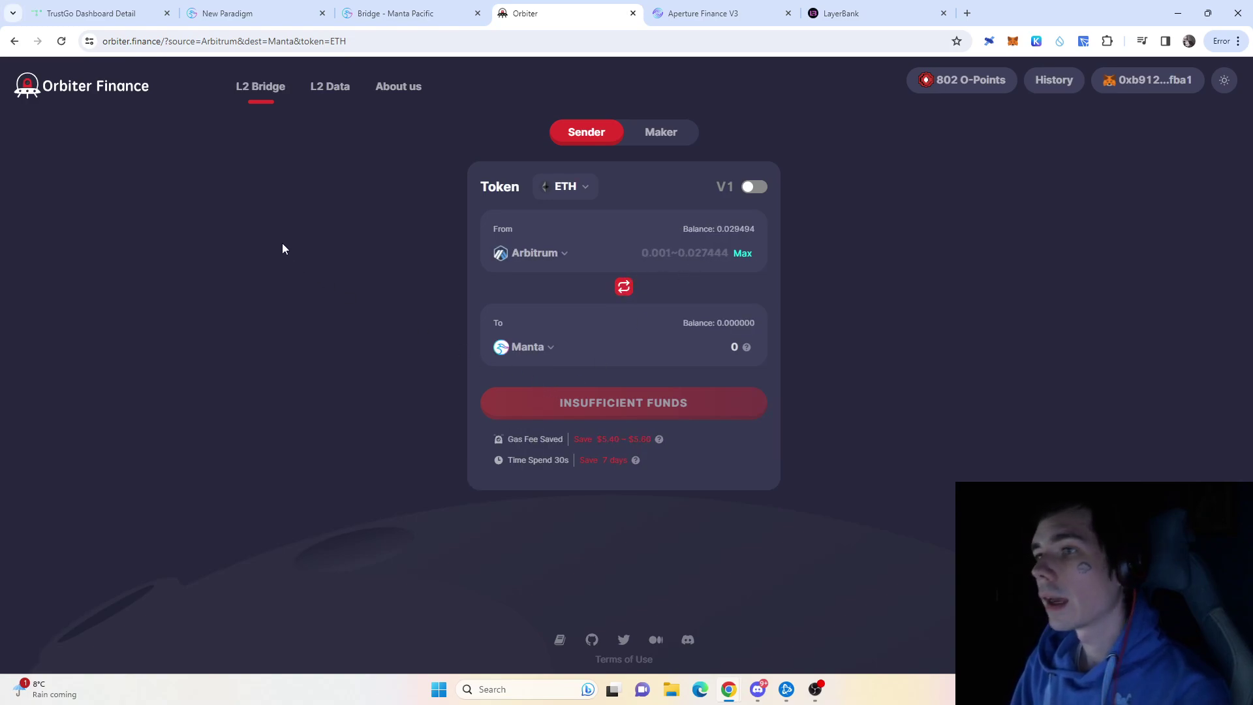
left_click(712, 252)
type("0.")
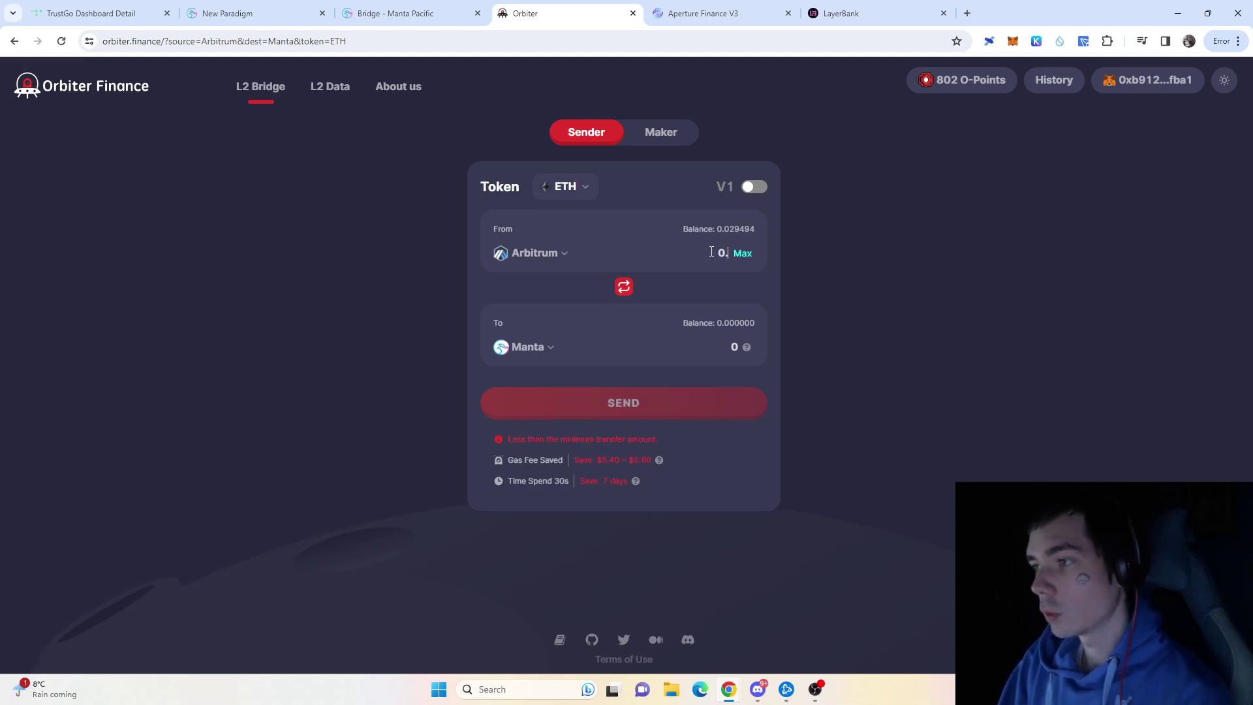
type("02")
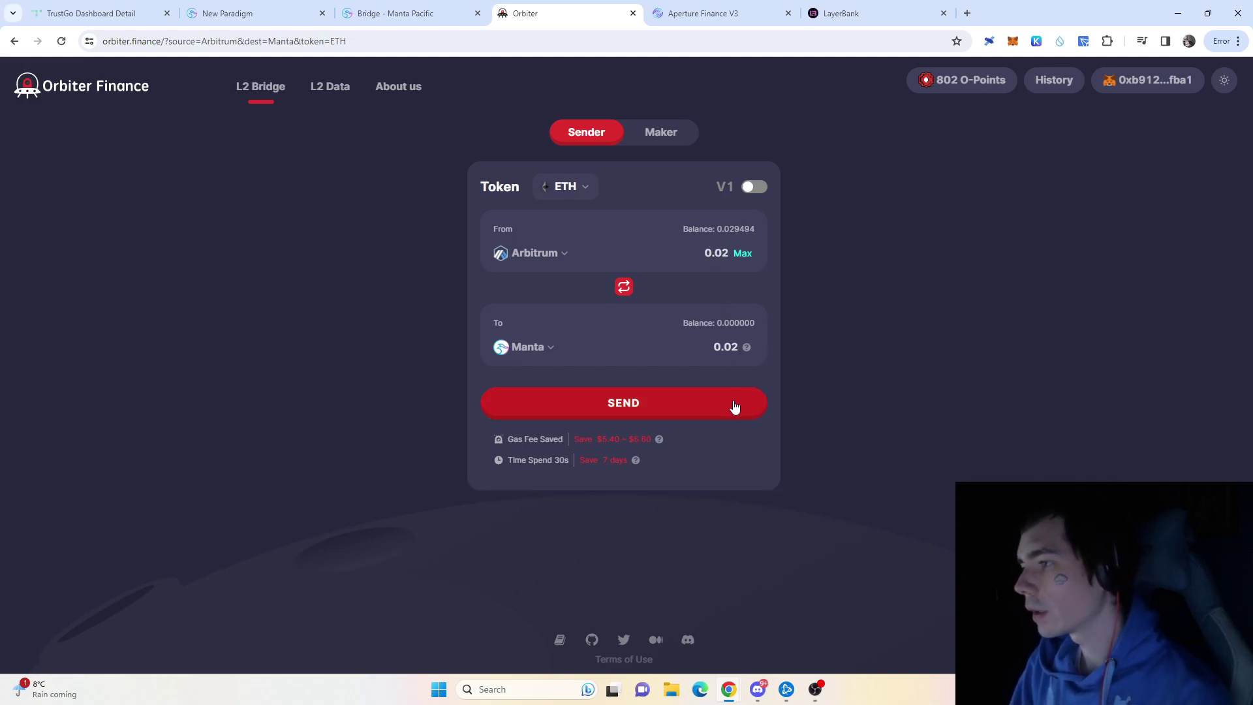
left_click(733, 403)
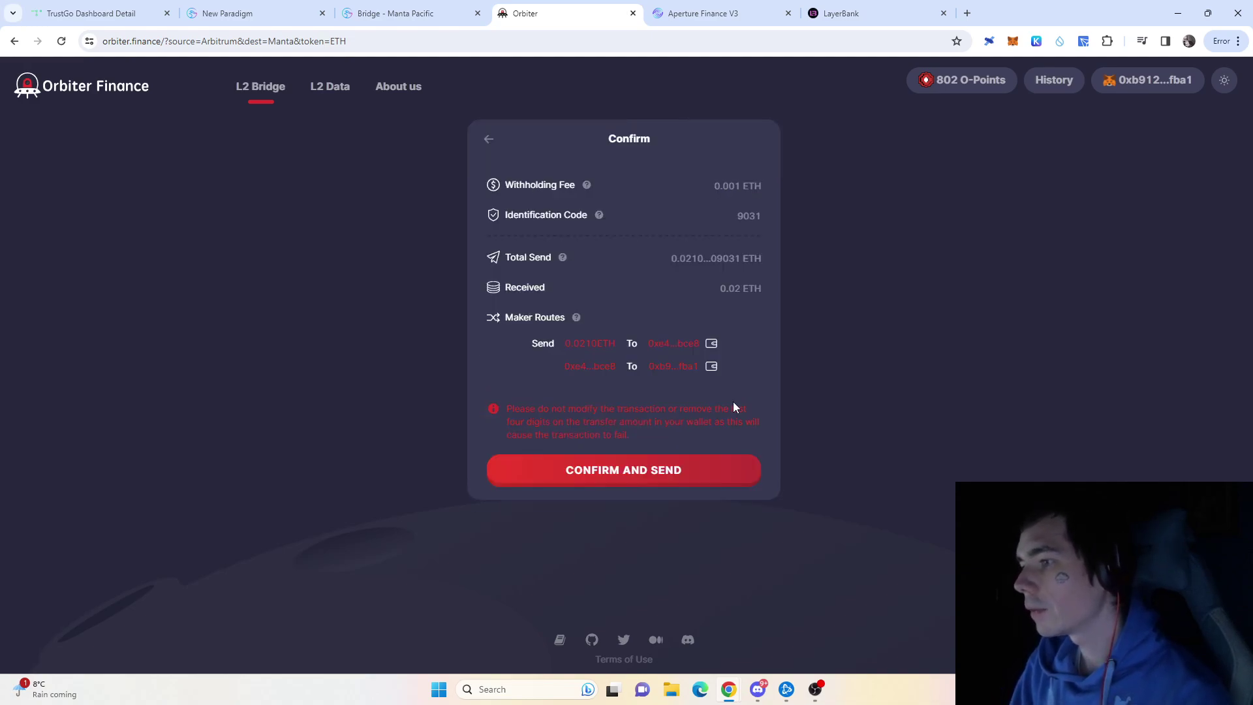
left_click(655, 468)
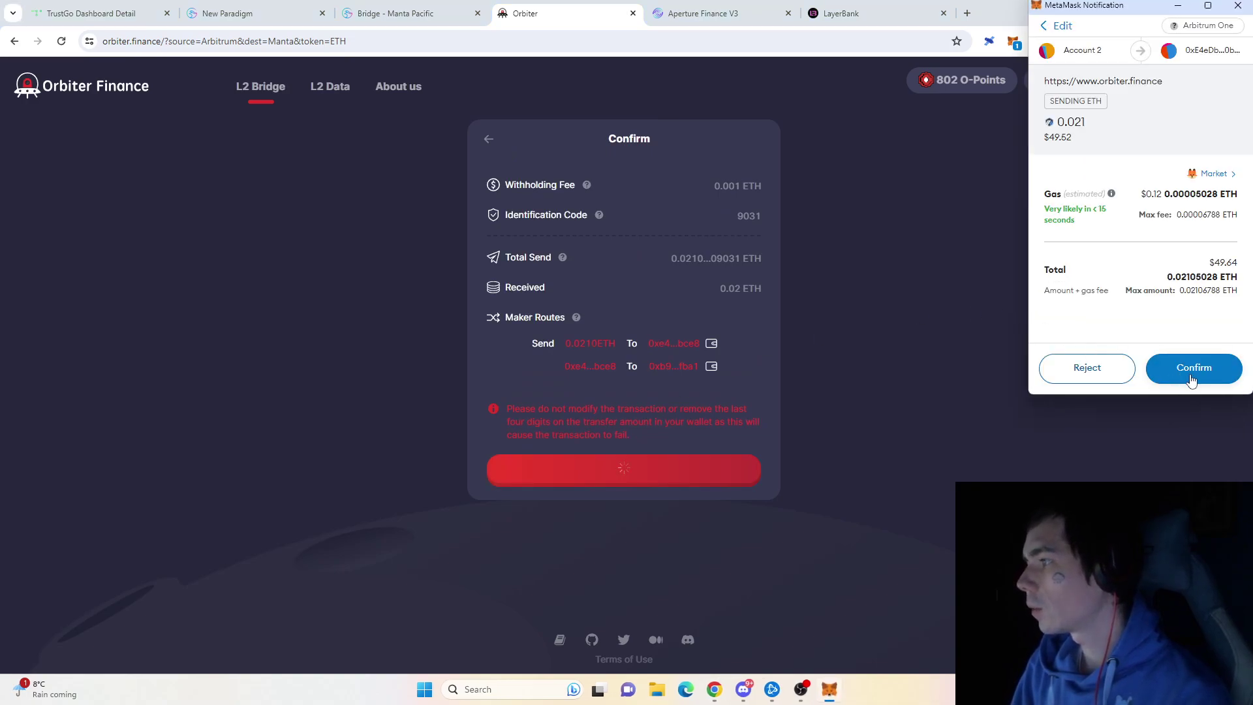
left_click(1191, 379)
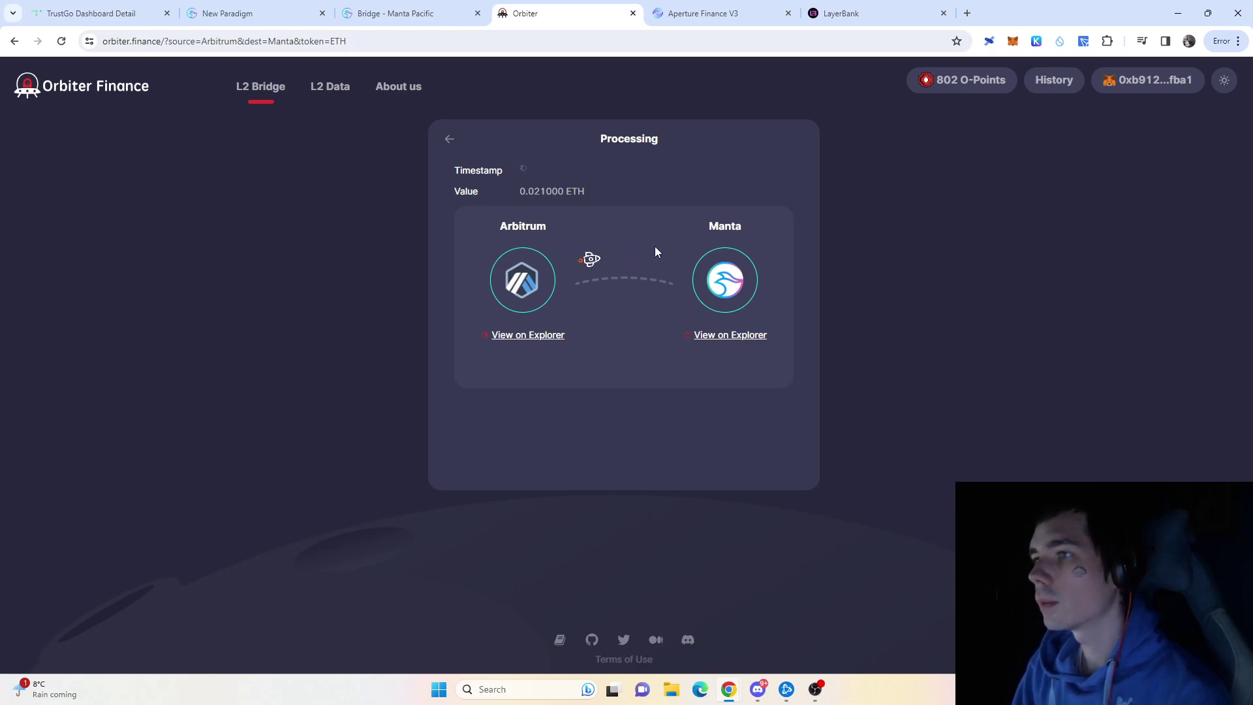
Browse the depositable tokens on the Manta Pacific bridge without choosing one, then return to the Orbiter transfer.
left_click(392, 13)
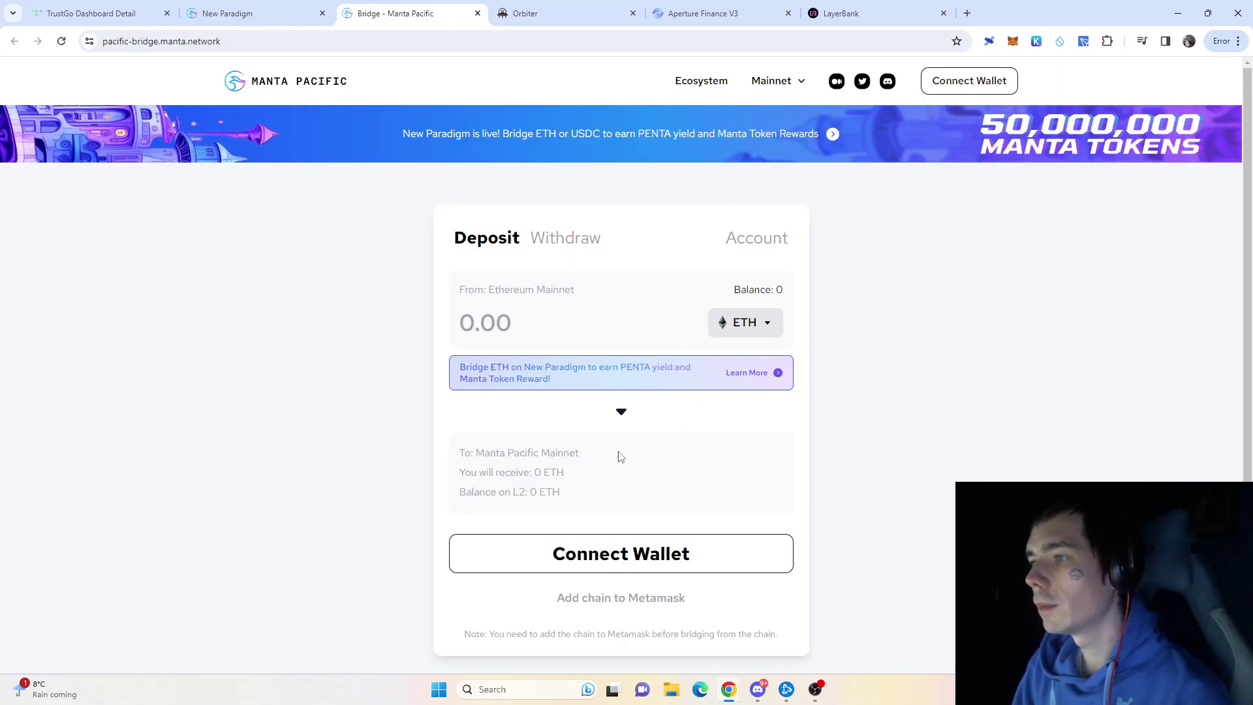
left_click_drag(572, 289, 488, 289)
left_click(475, 470)
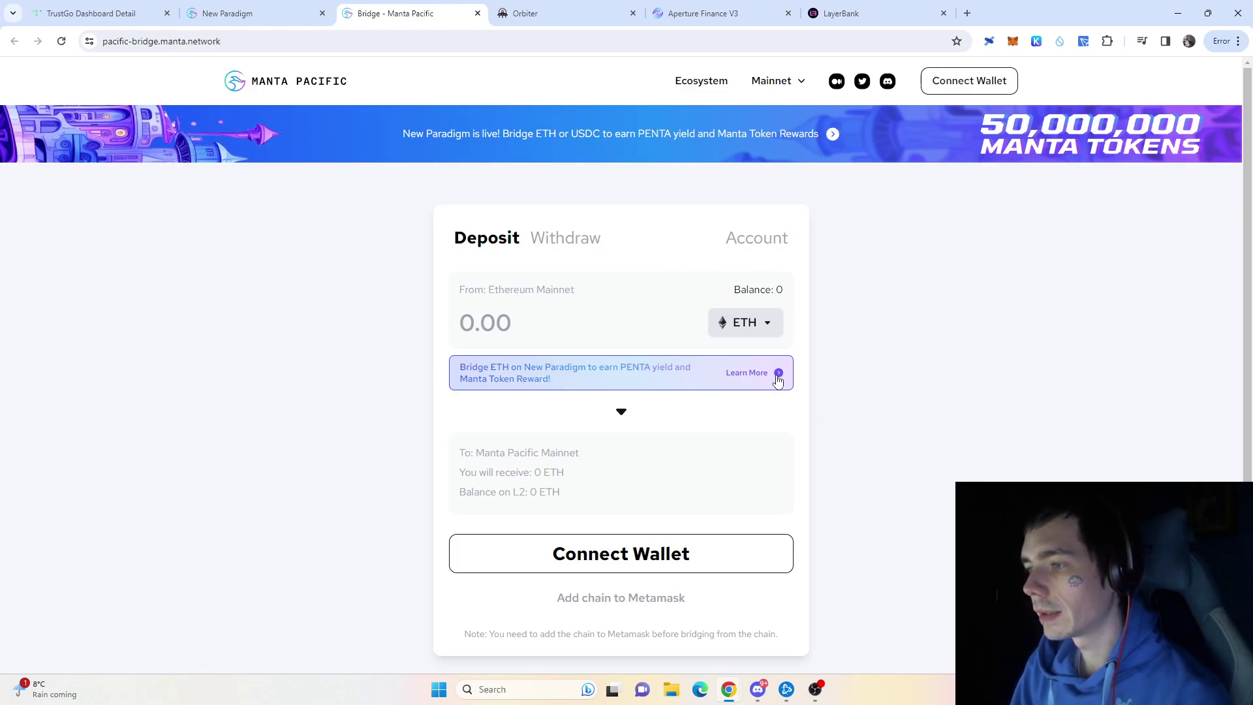
left_click(744, 321)
scroll(633, 248, "down", 4)
scroll(637, 295, "up", 5)
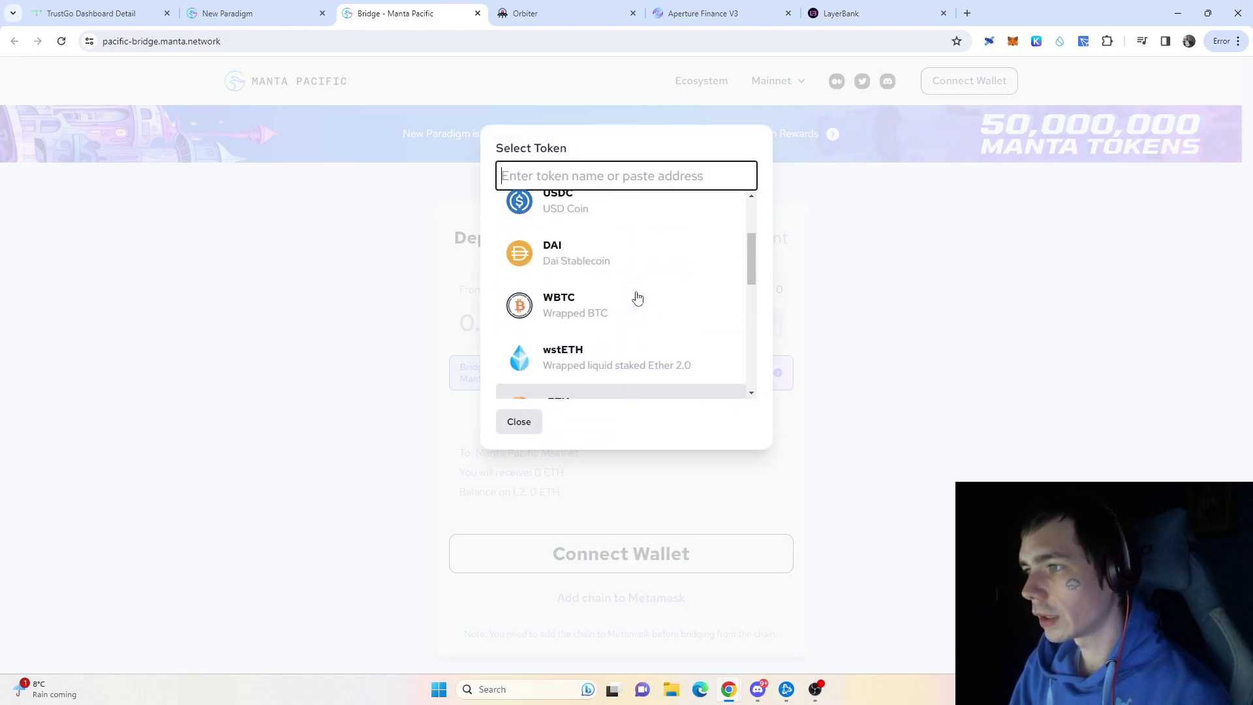
left_click(936, 250)
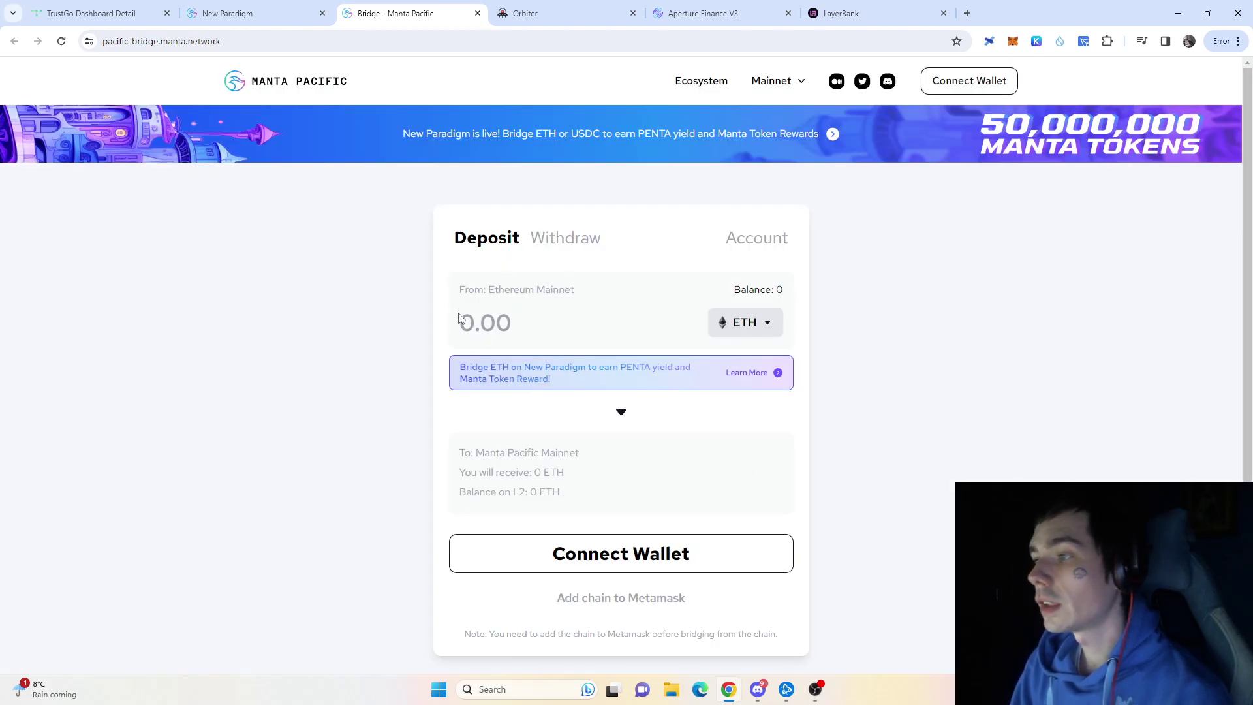
left_click(519, 9)
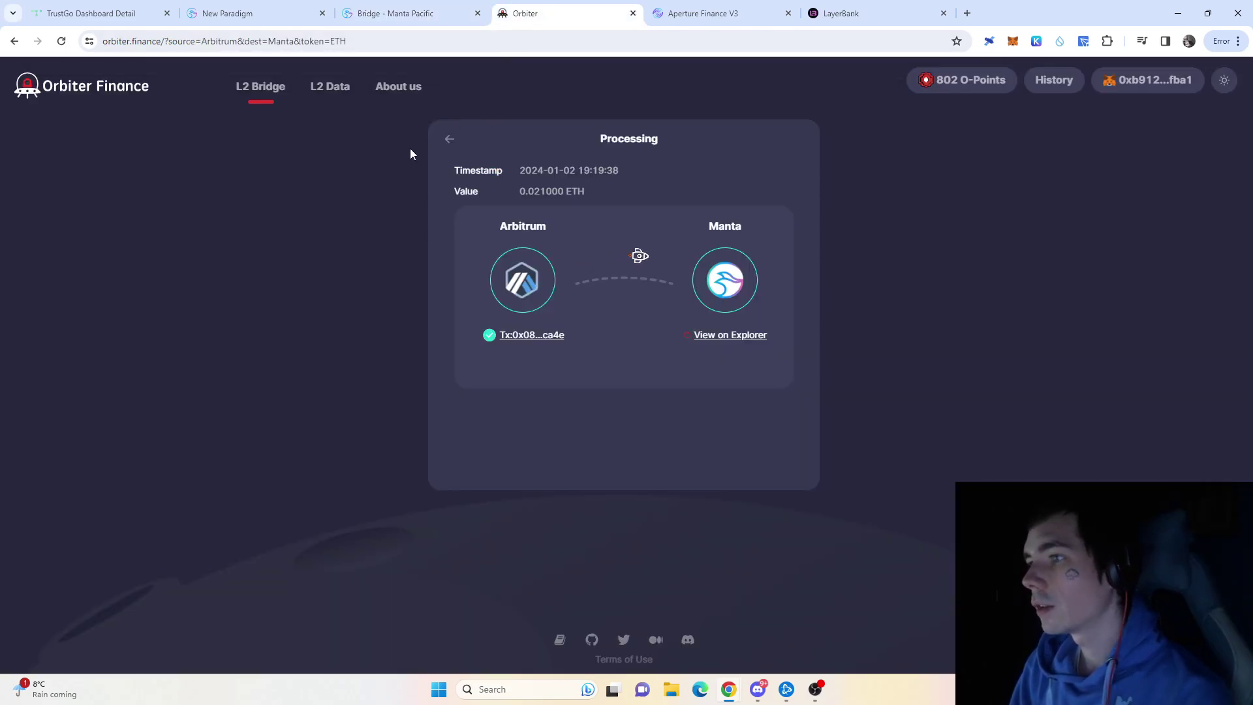
Set the Orbiter bridge to Manta-to-Arbitrum with the maximum 0.018996 ETH amount.
left_click(446, 139)
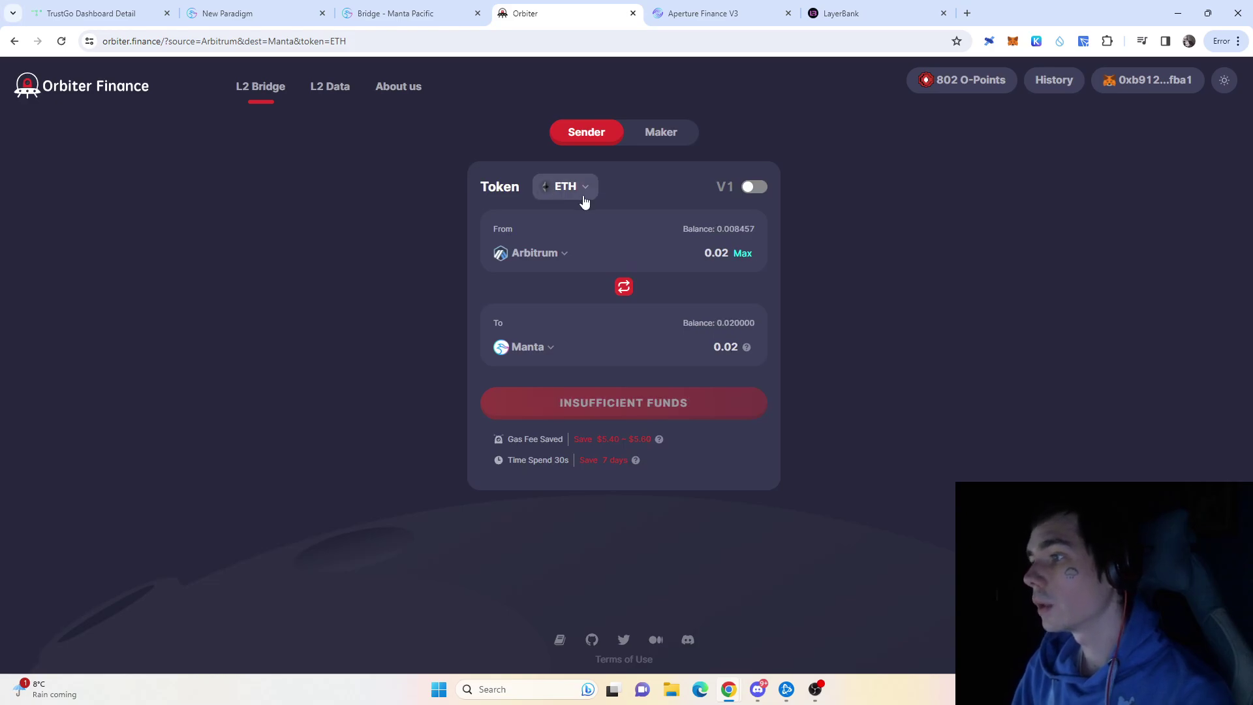
left_click(773, 10)
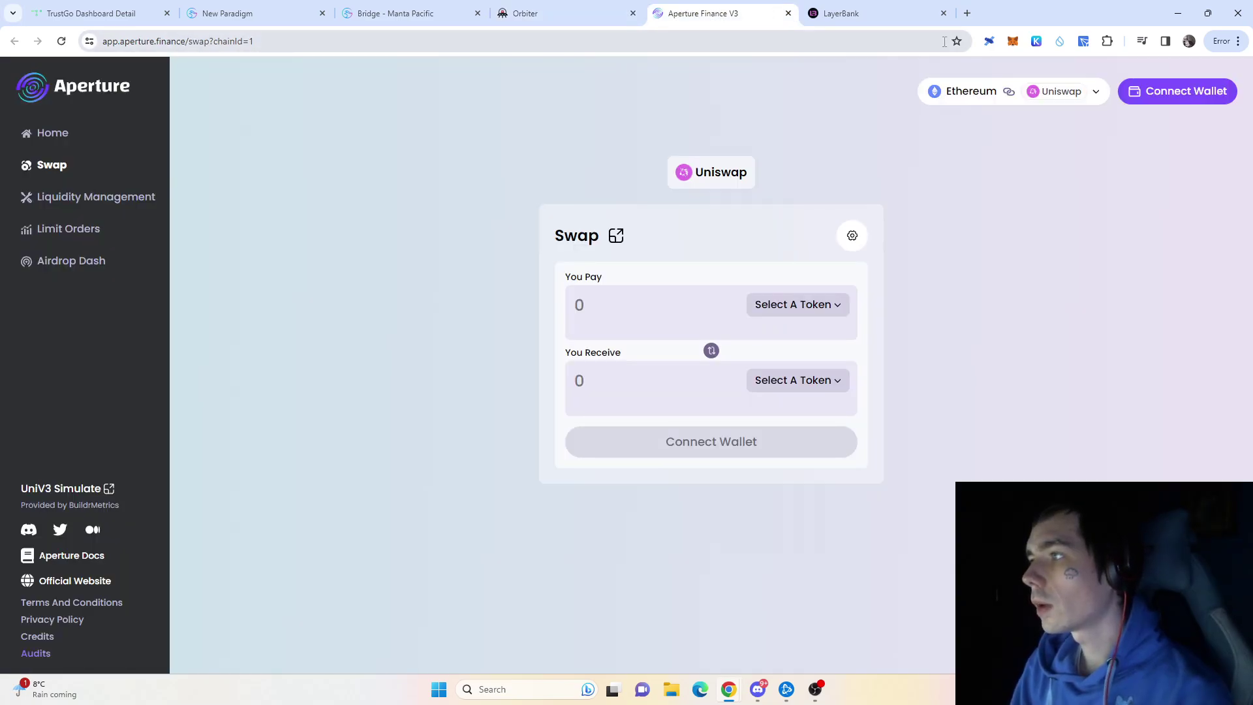
left_click(623, 8)
left_click(629, 289)
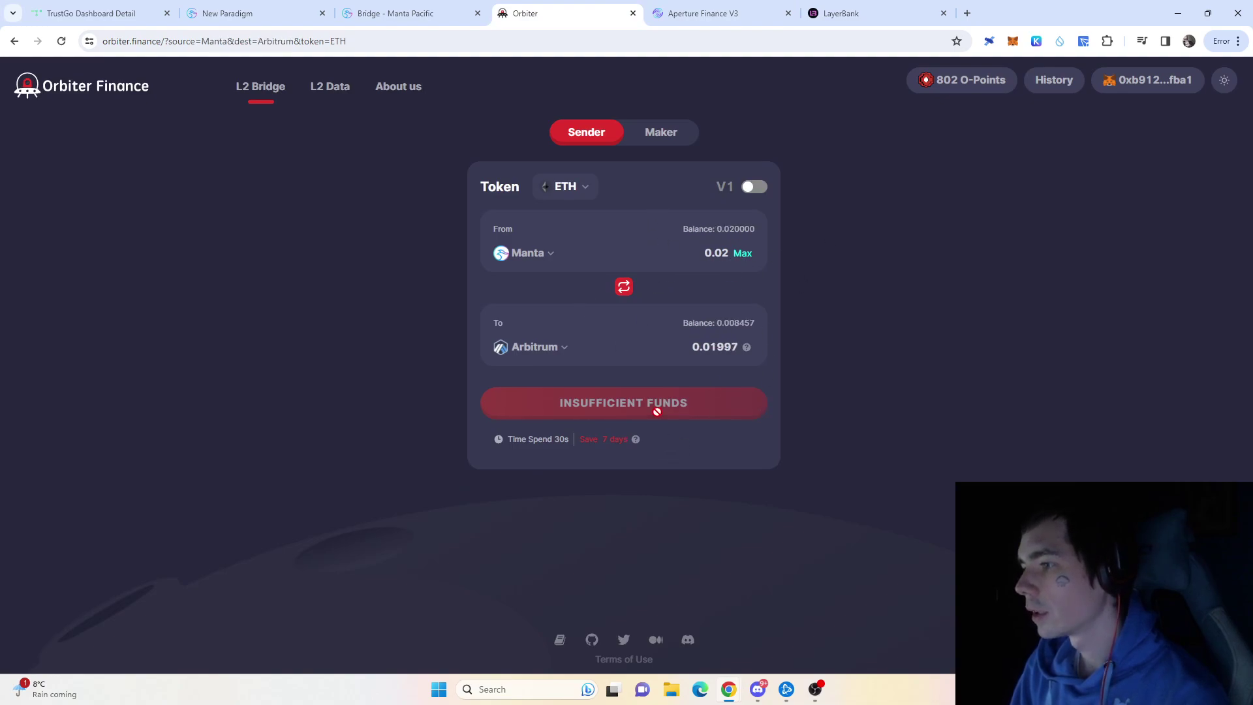
left_click(621, 285)
left_click(621, 286)
left_click(744, 254)
Send the transfer, approving the Manta network in MetaMask and switching the wallet to it.
left_click(682, 412)
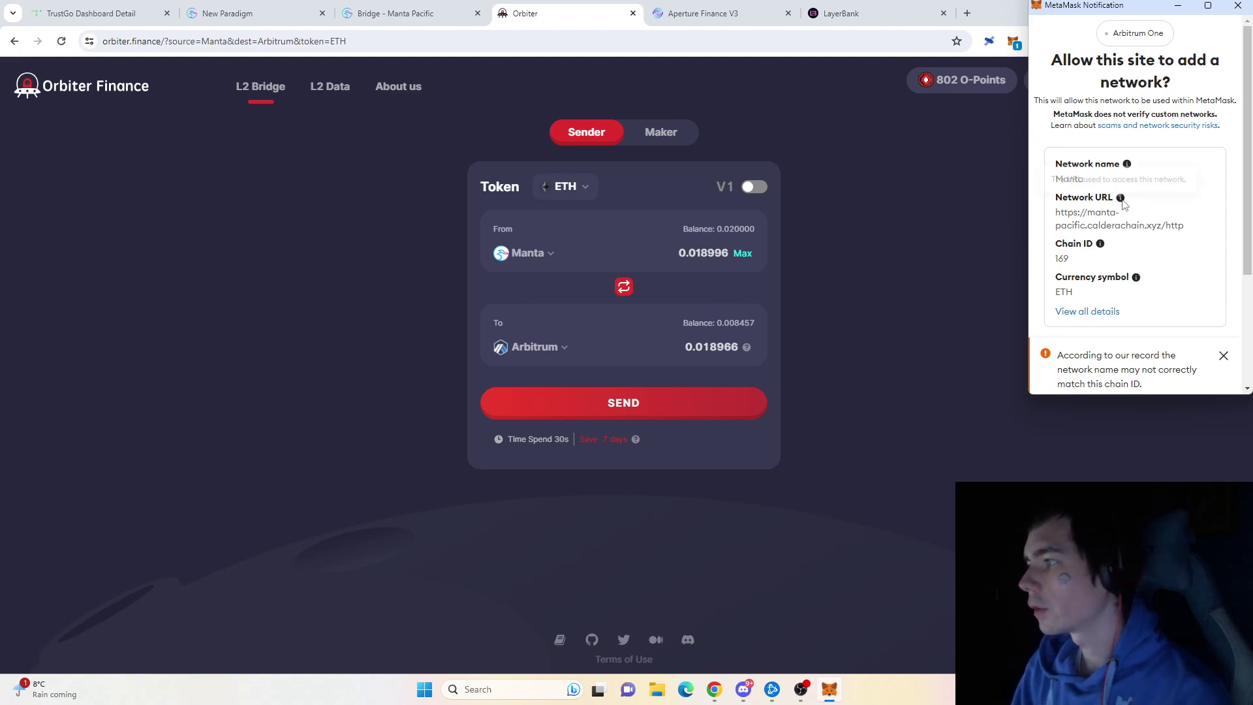
scroll(1072, 231, "down", 1)
scroll(1142, 341, "down", 3)
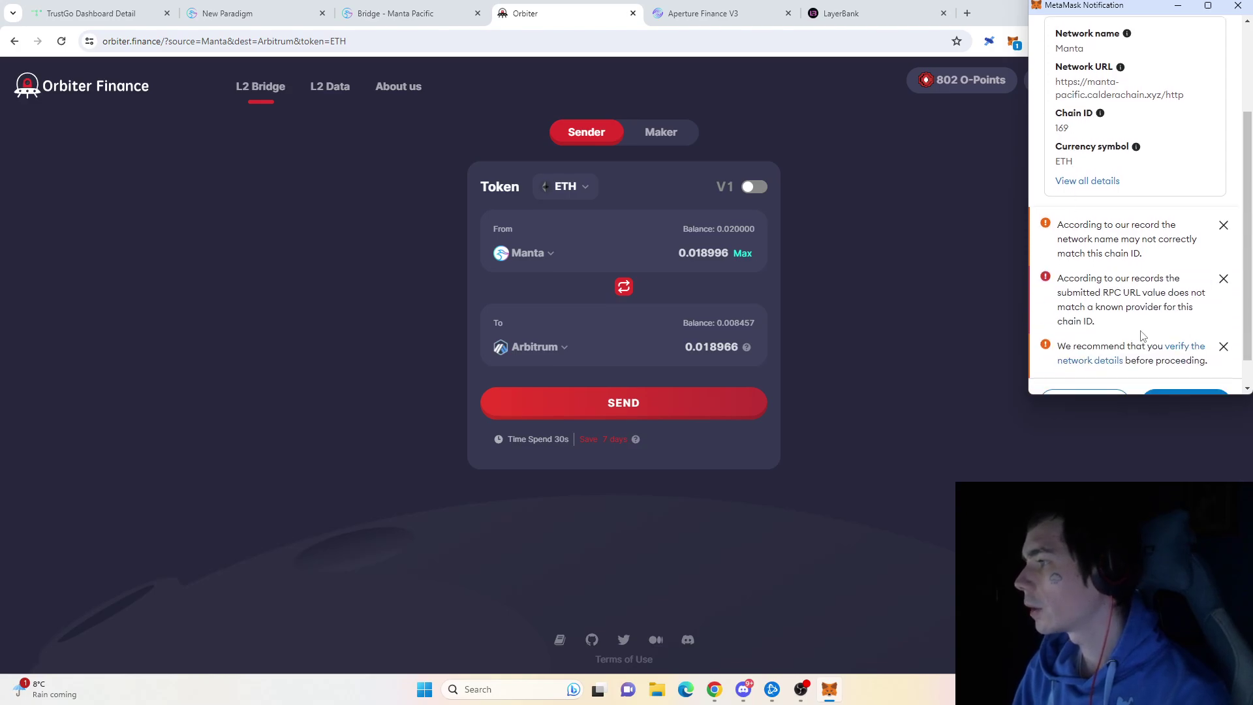
left_click(1171, 370)
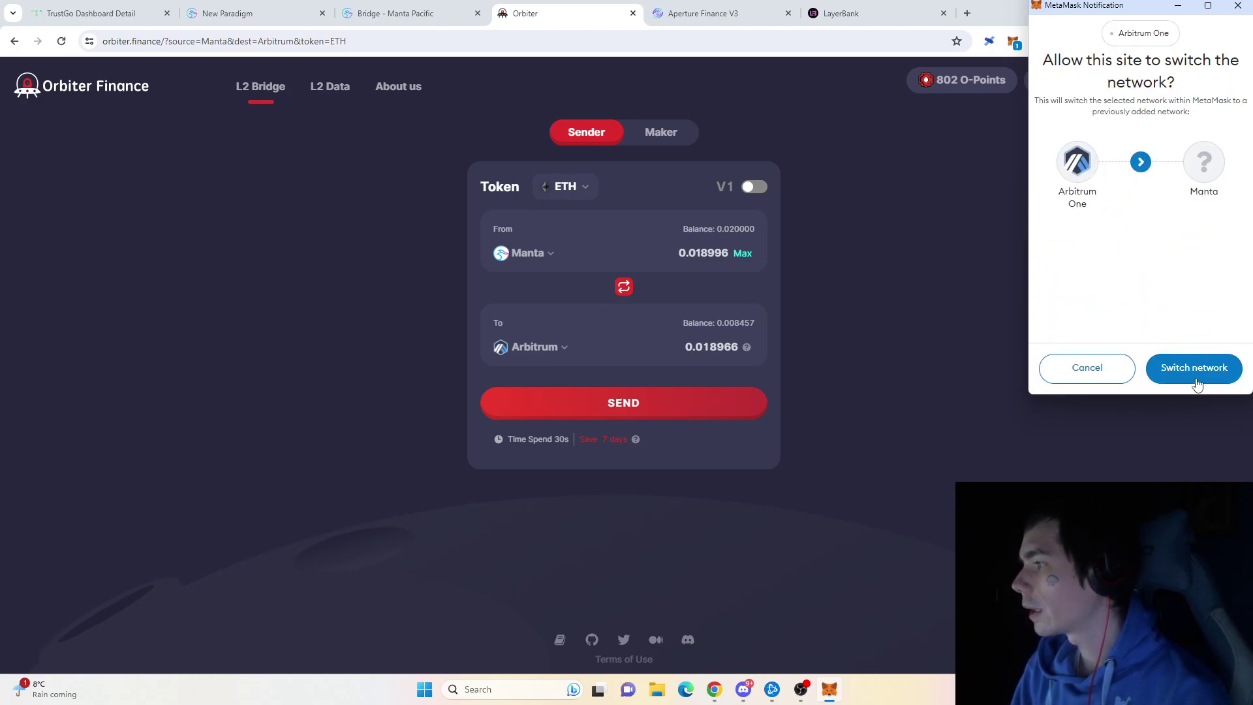
left_click(1194, 369)
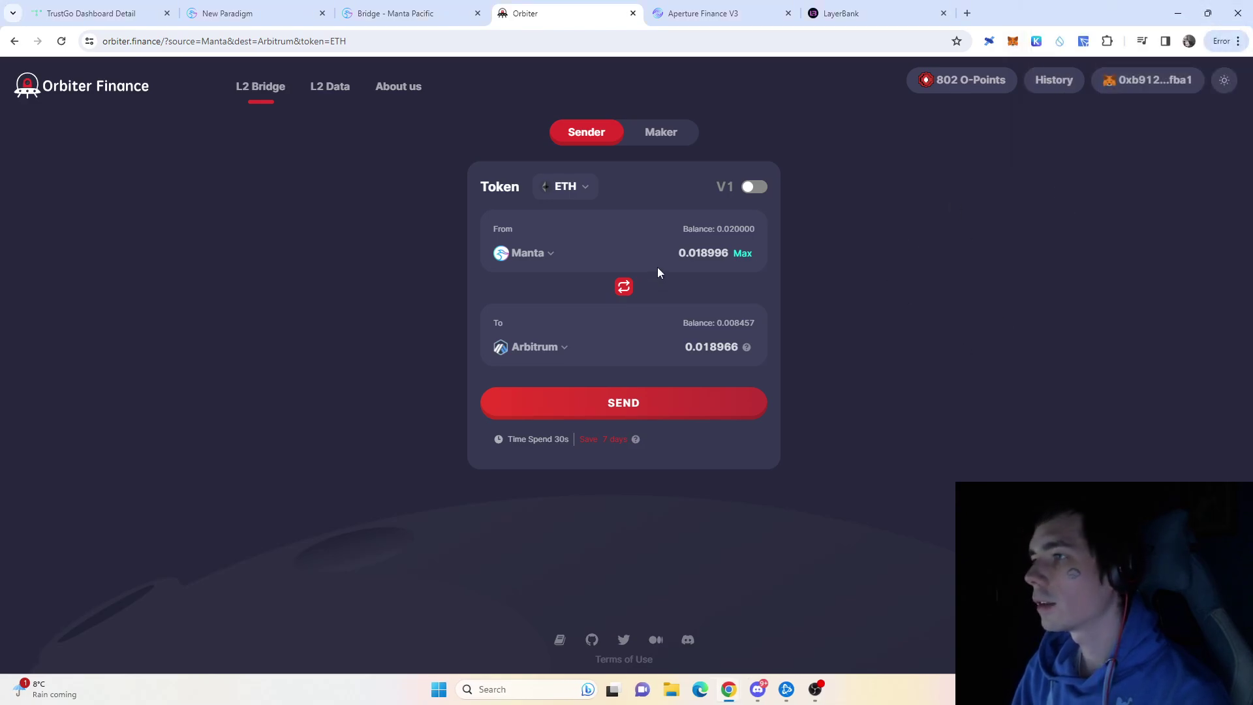
Switch the Aperture Finance swap page to the Manta Pacific network.
left_click(658, 6)
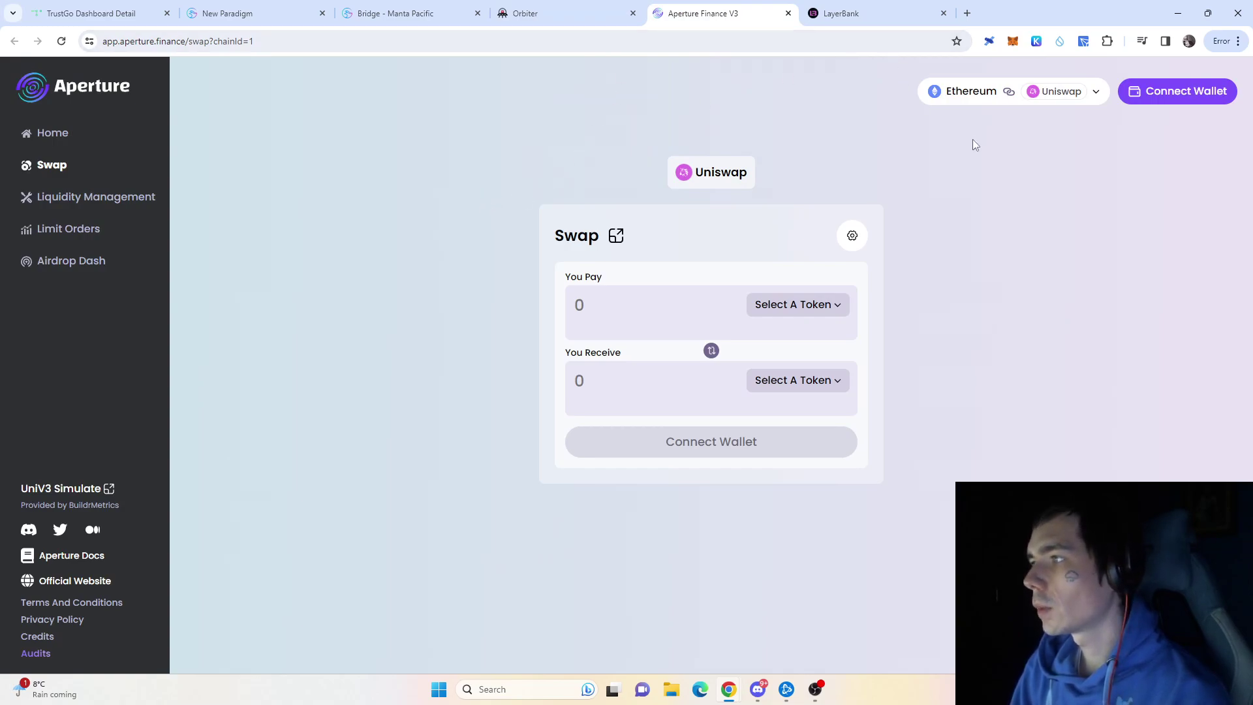
left_click(967, 92)
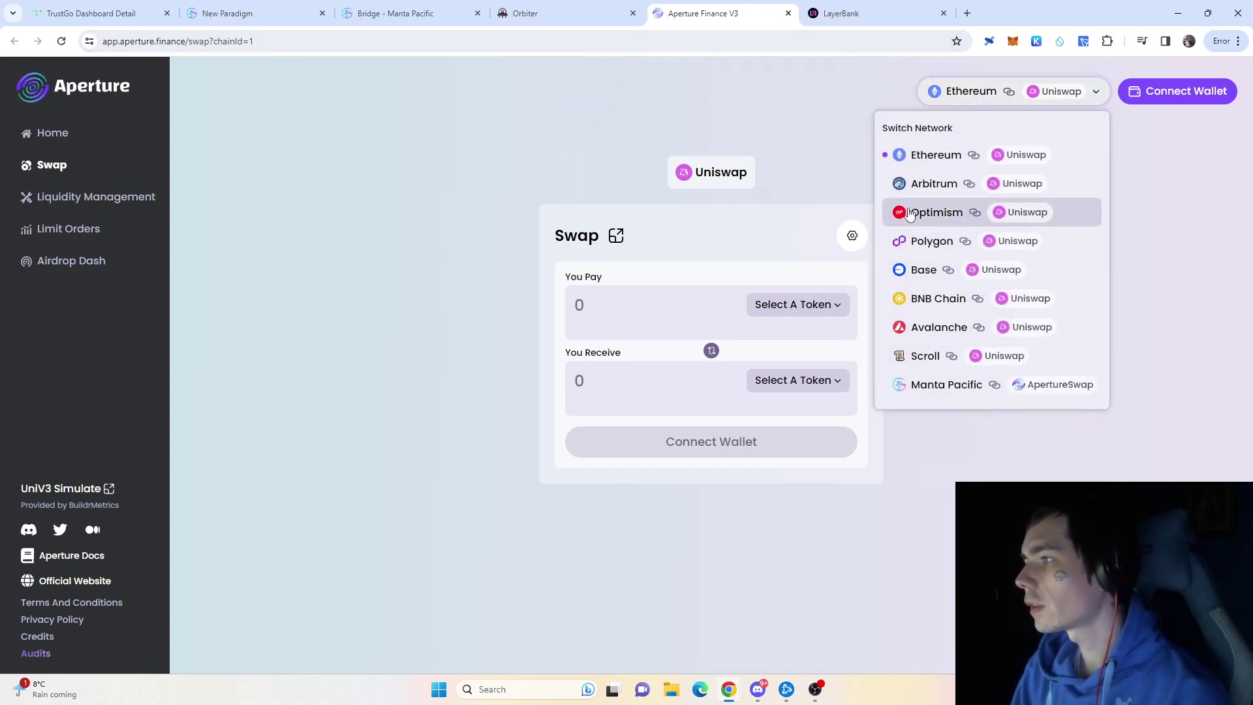
left_click(915, 385)
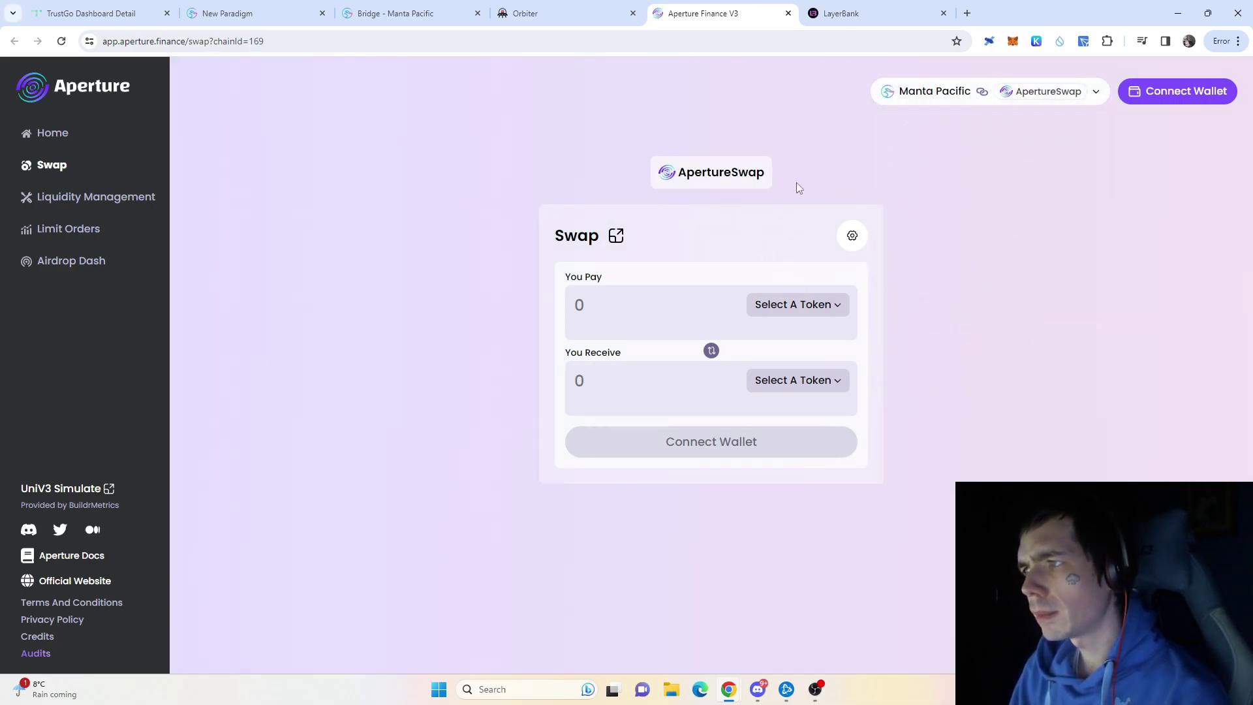
Connect the MetaMask wallet to Aperture Finance.
left_click(1152, 91)
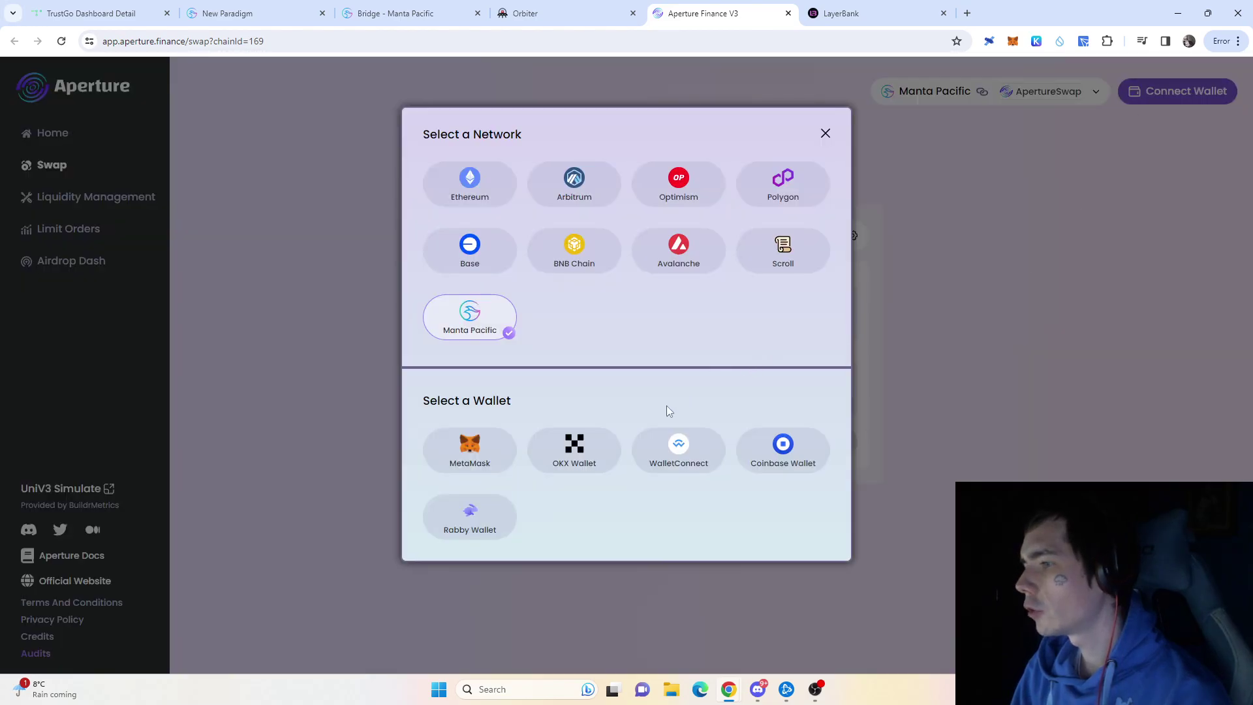
left_click(483, 436)
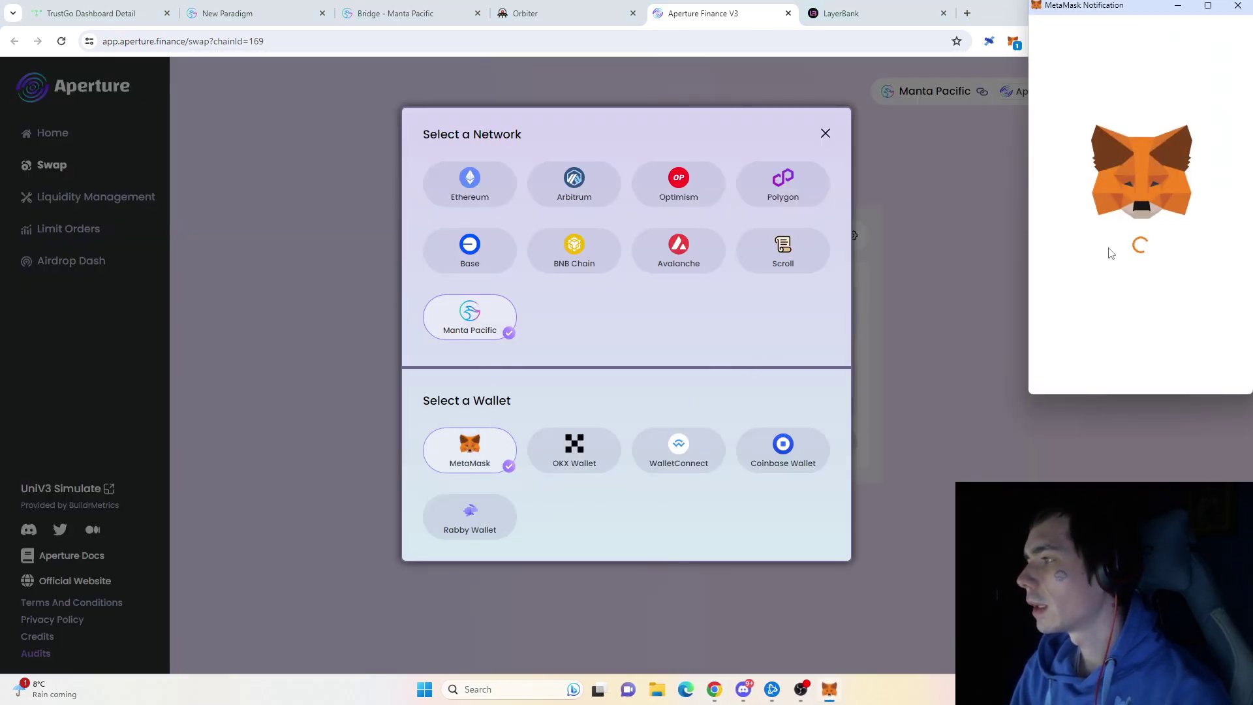
left_click(1175, 376)
left_click(1176, 377)
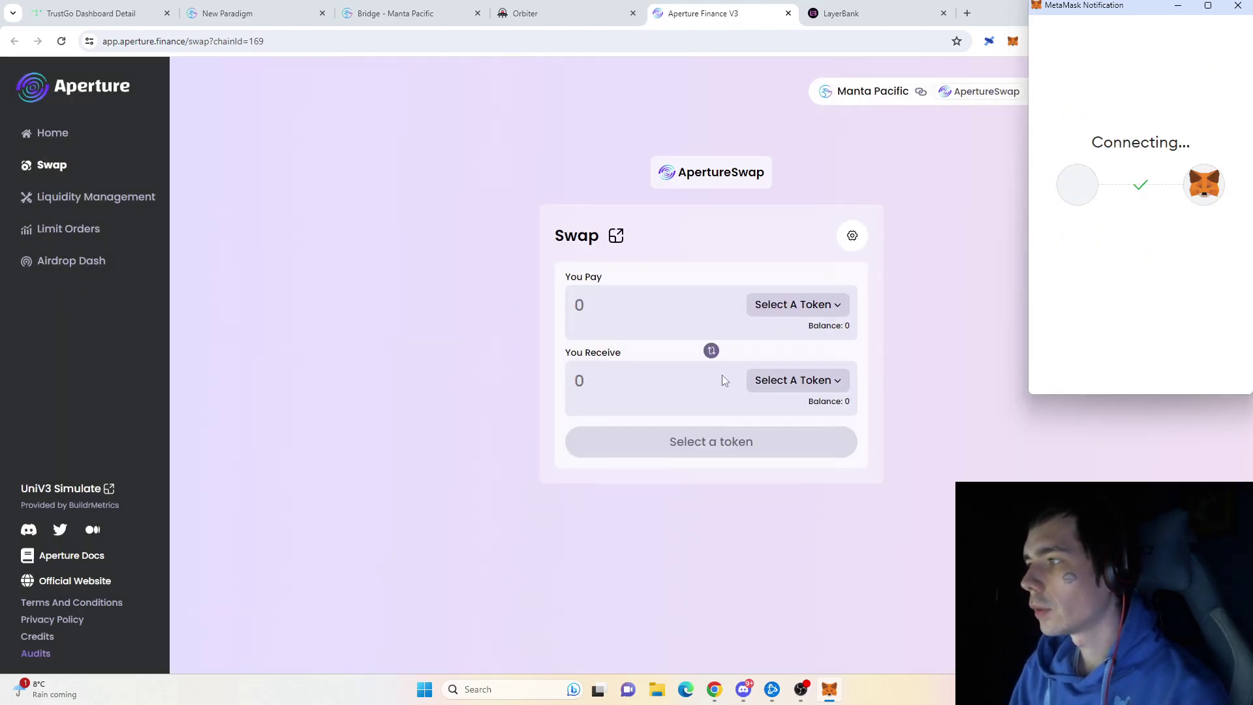
Swap 0.015 ETH for USDC and confirm the transaction in MetaMask.
left_click(804, 311)
left_click(729, 248)
left_click(802, 383)
left_click(516, 315)
left_click(672, 307)
type("0.0")
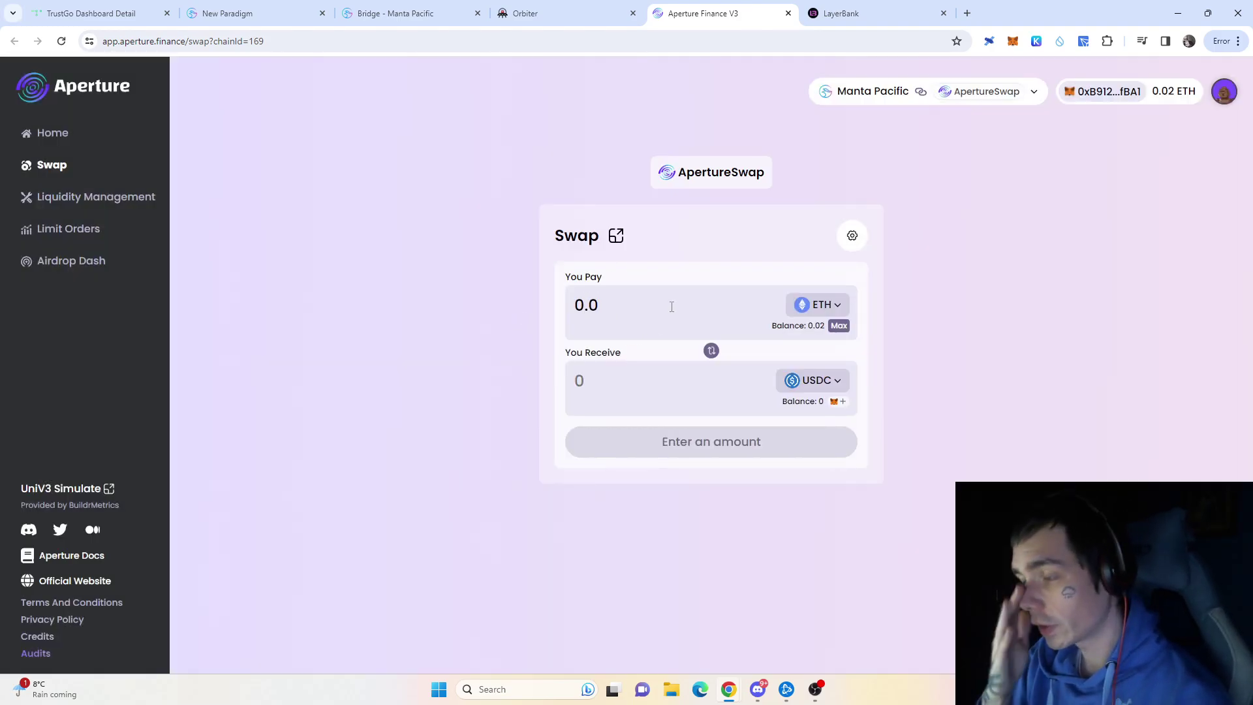
type("15")
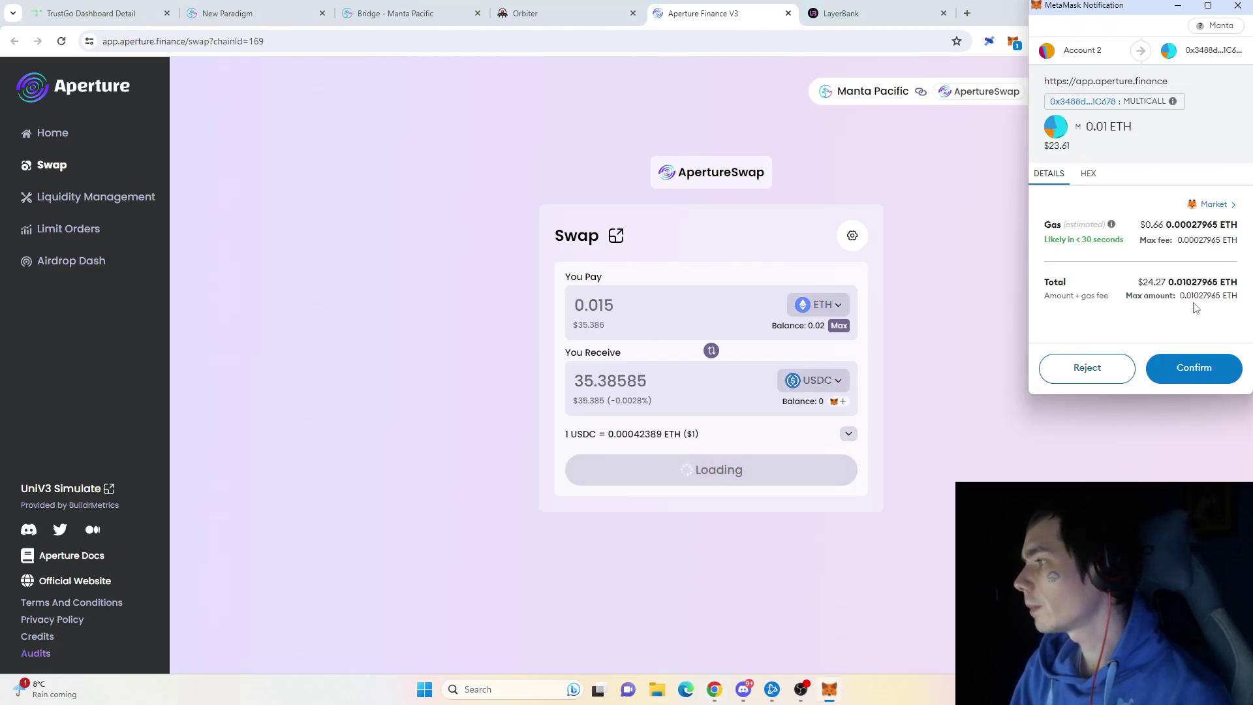
left_click(1205, 371)
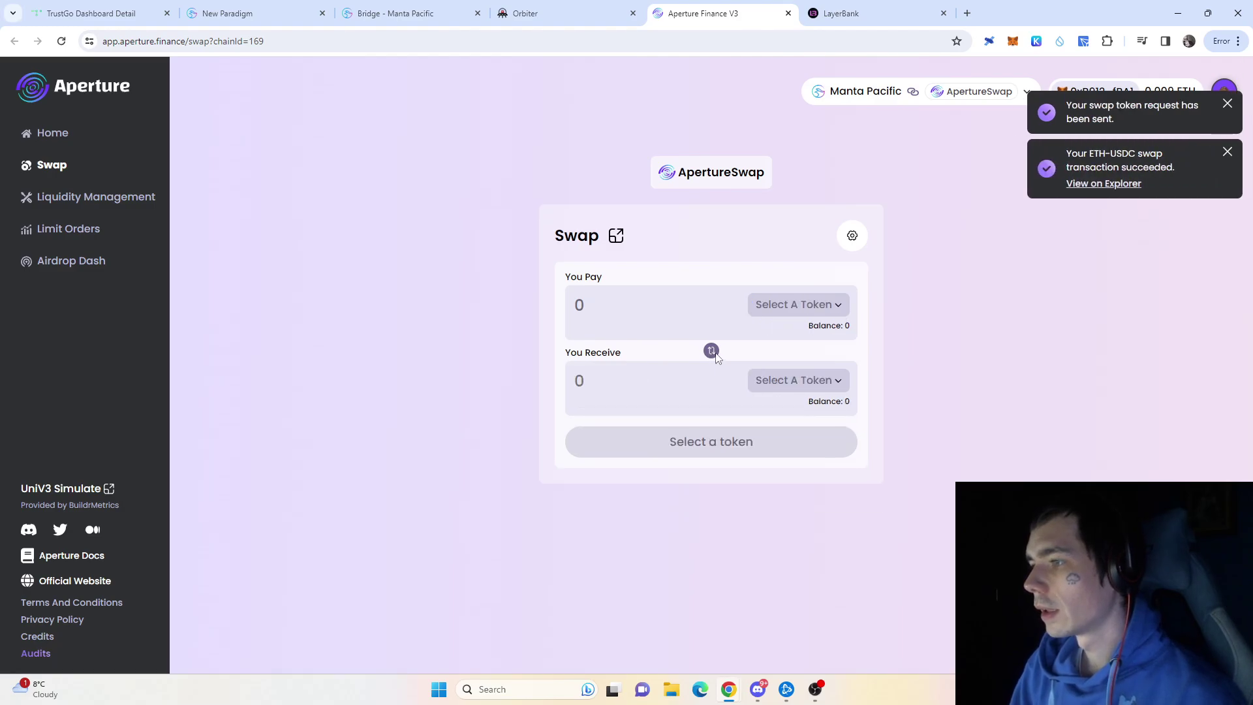
Set up a USDC-to-ETH swap using the full 23.590786 USDC balance.
left_click(797, 304)
left_click(614, 239)
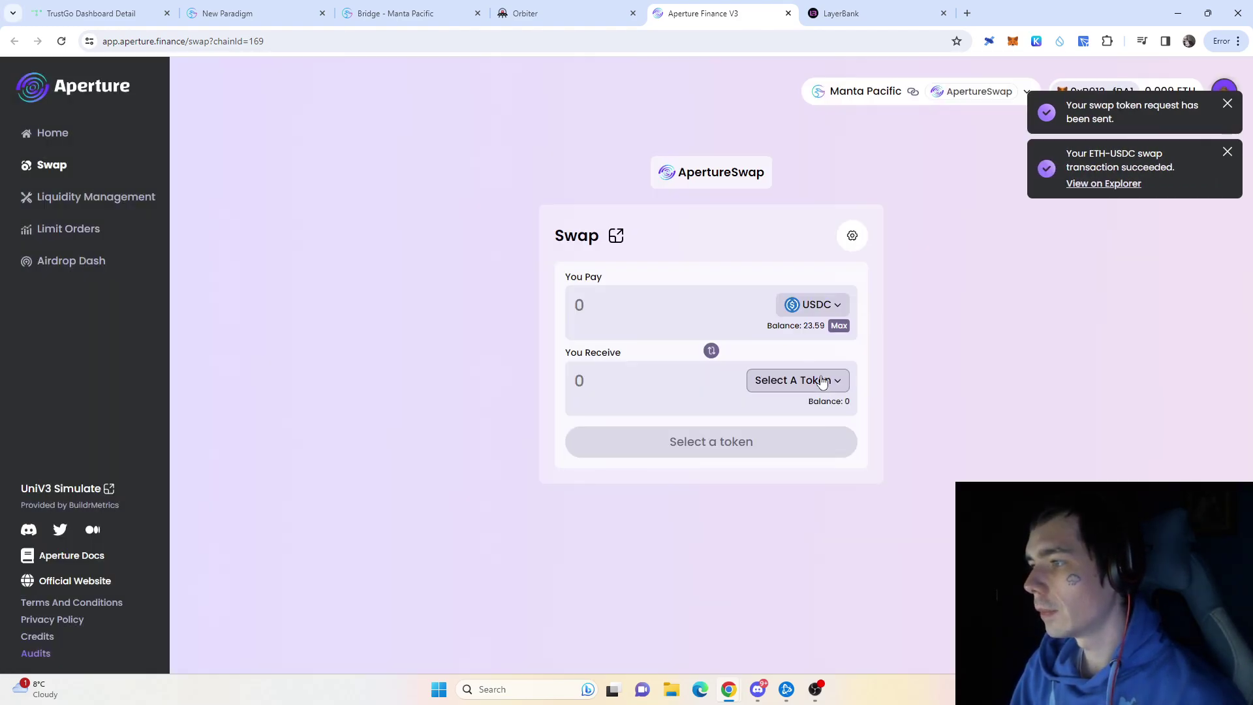
left_click(797, 379)
left_click(583, 277)
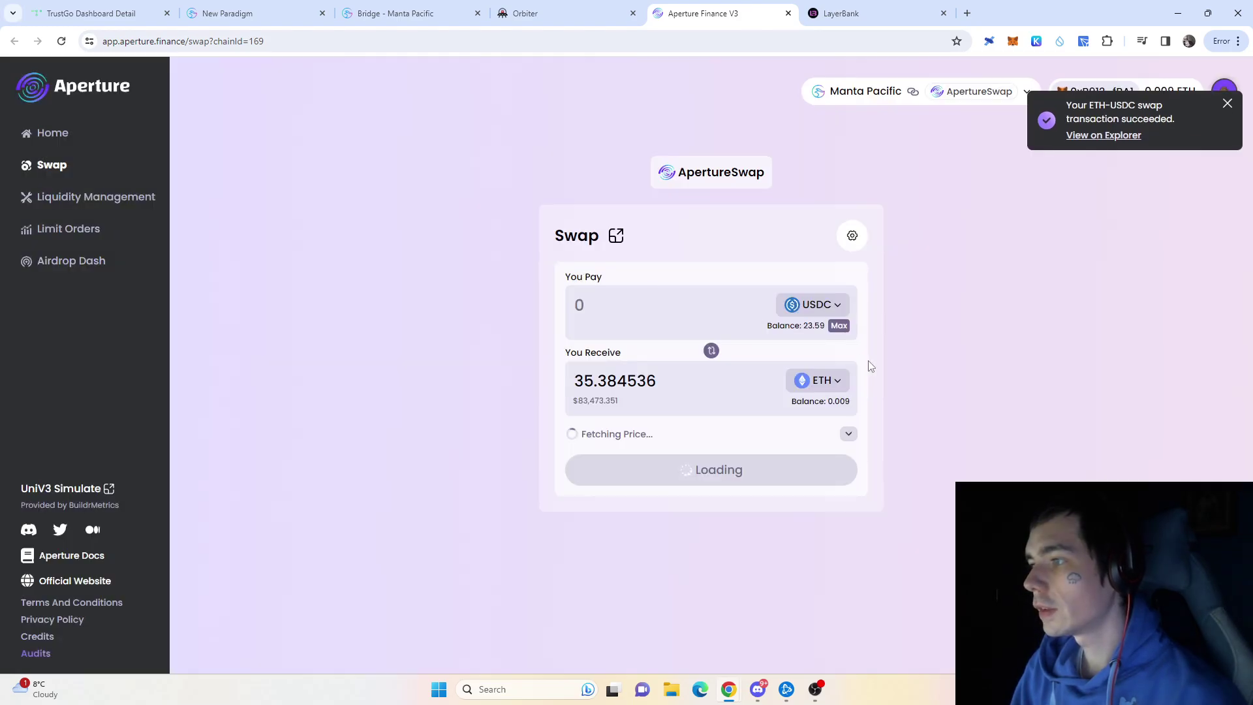
left_click(839, 326)
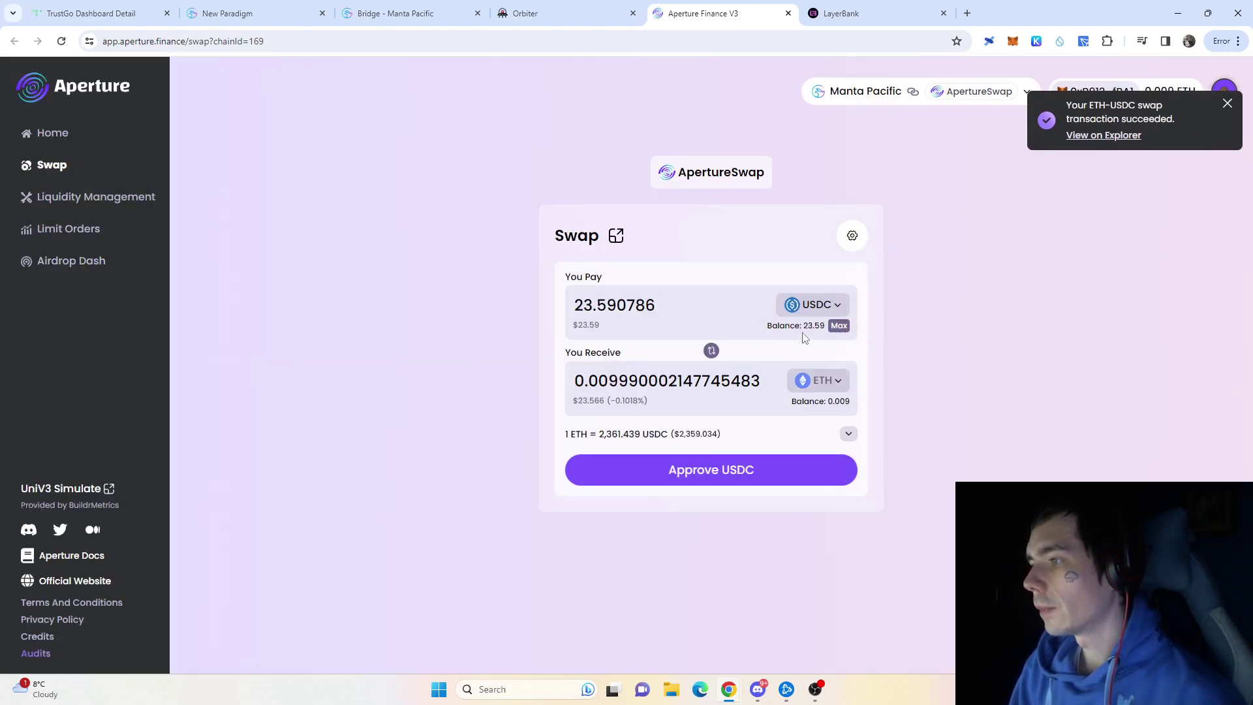
Approve the USDC spending cap in MetaMask.
left_click(657, 470)
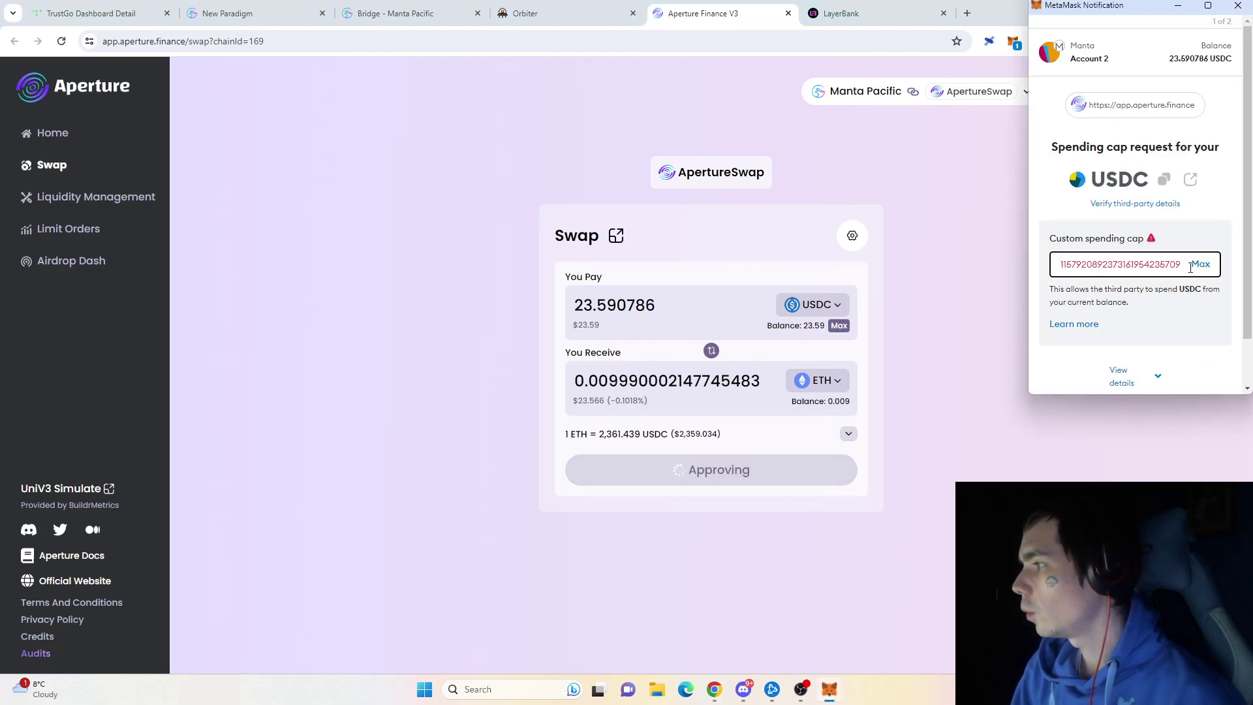
scroll(1208, 335, "down", 2)
left_click(1212, 367)
left_click(1185, 367)
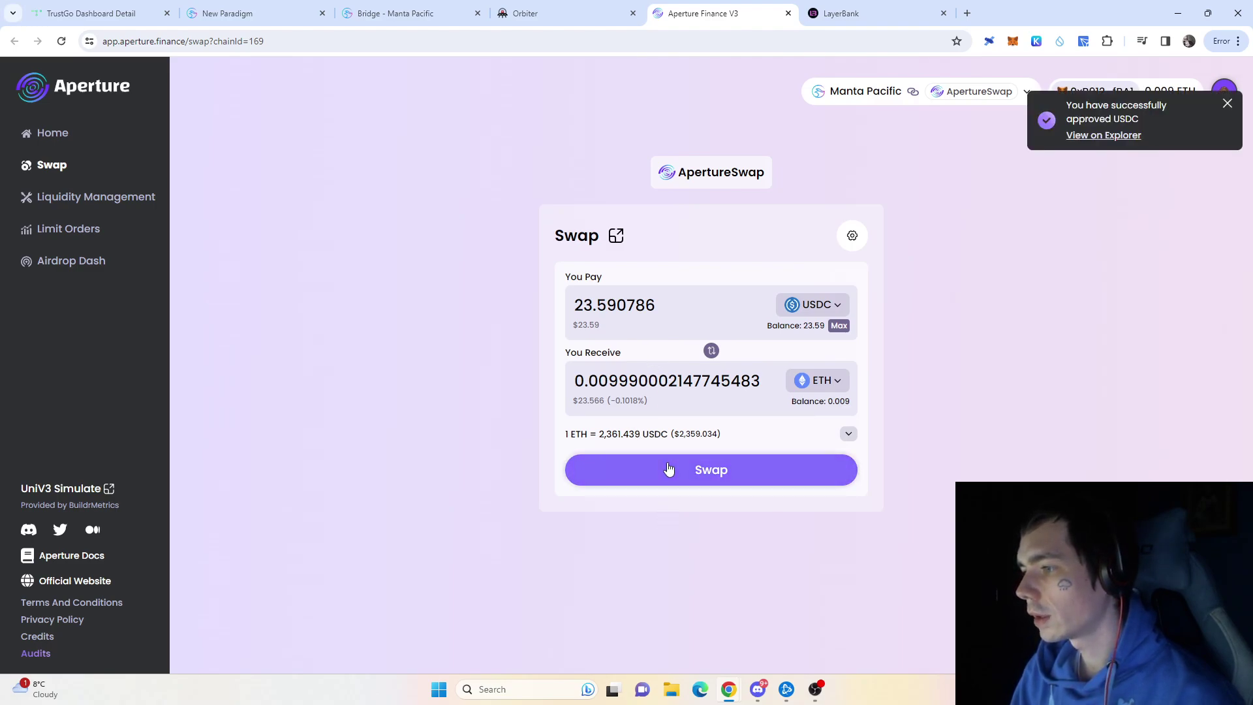
Execute the USDC-to-ETH swap, confirm it in MetaMask, and view the Liquidity Management page.
left_click(663, 468)
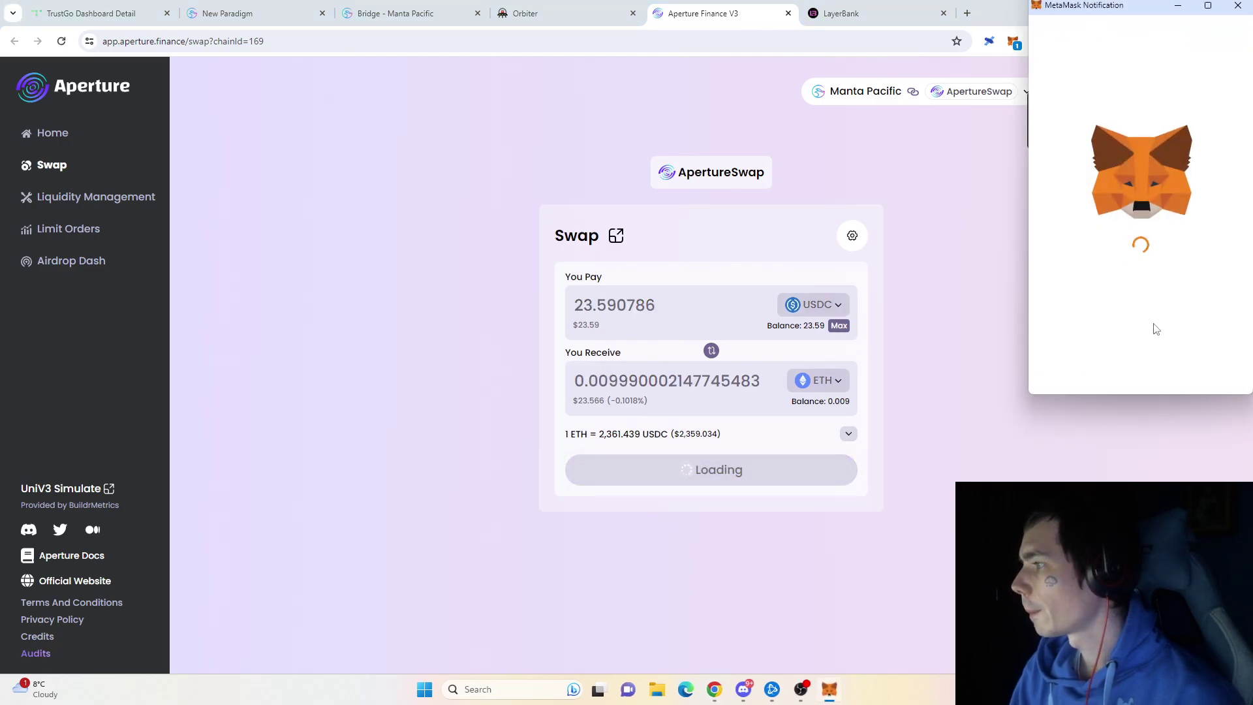
left_click(1217, 384)
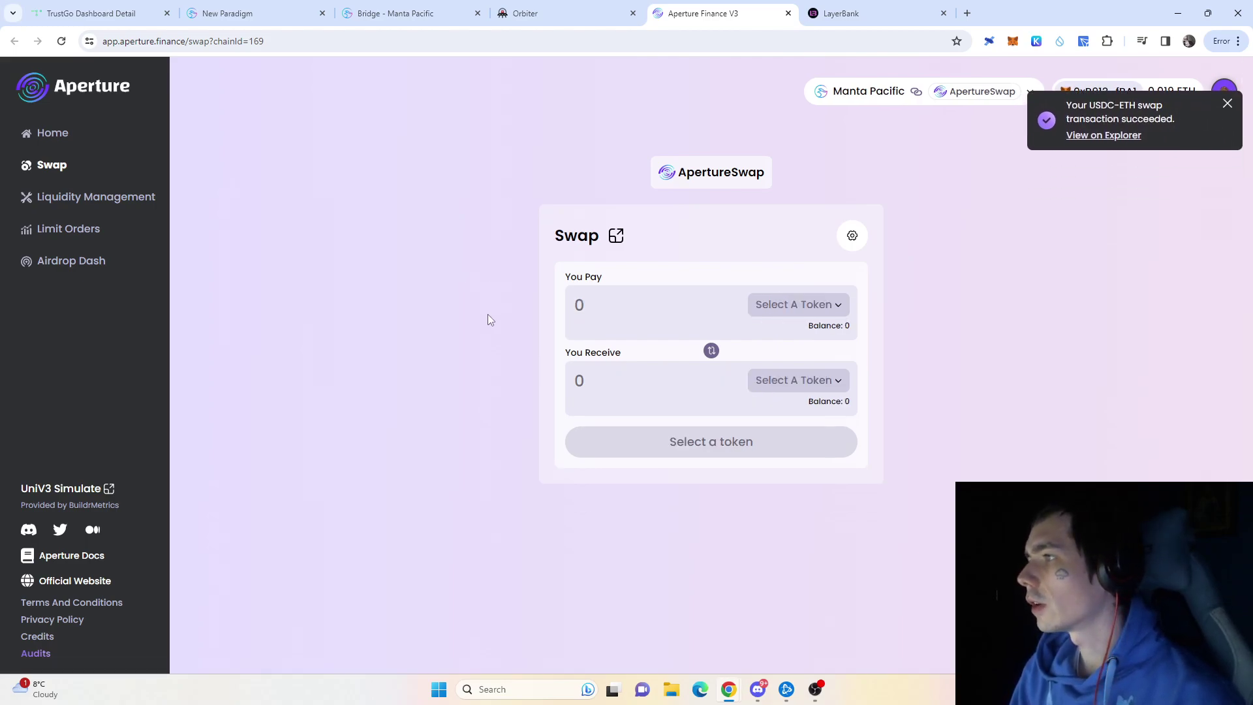
left_click(88, 196)
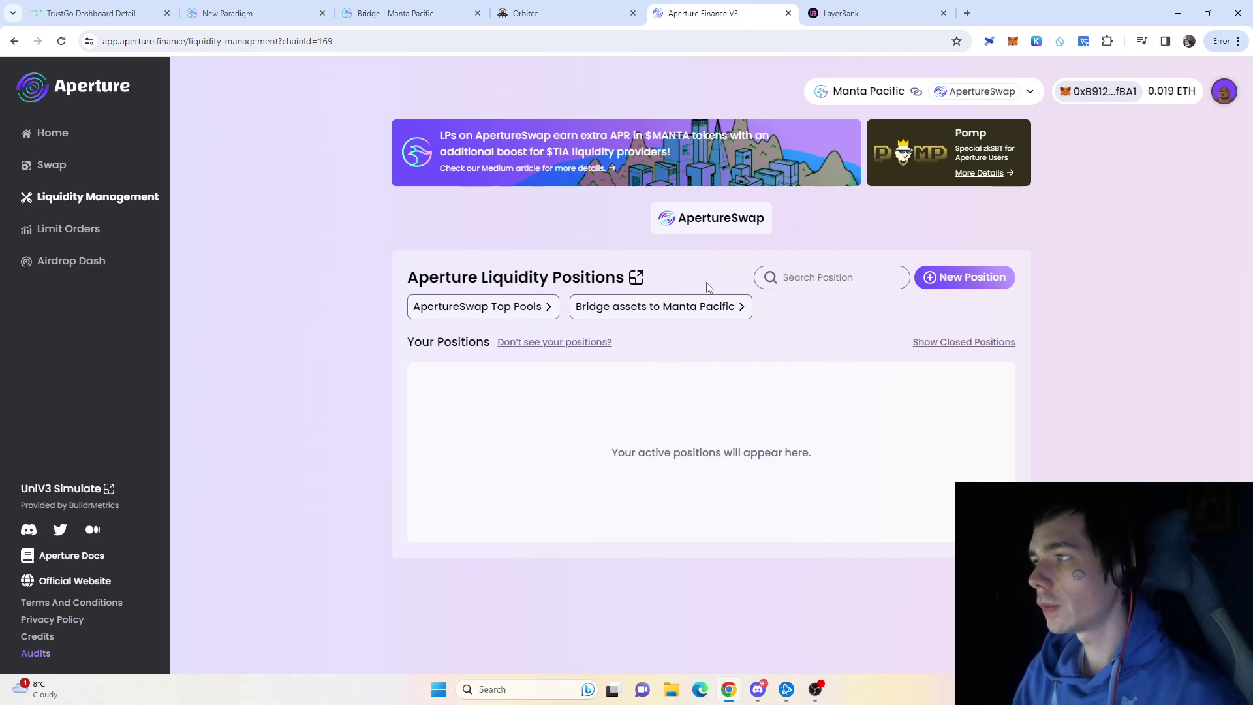
Connect the MetaMask wallet to LayerBank.
left_click(866, 18)
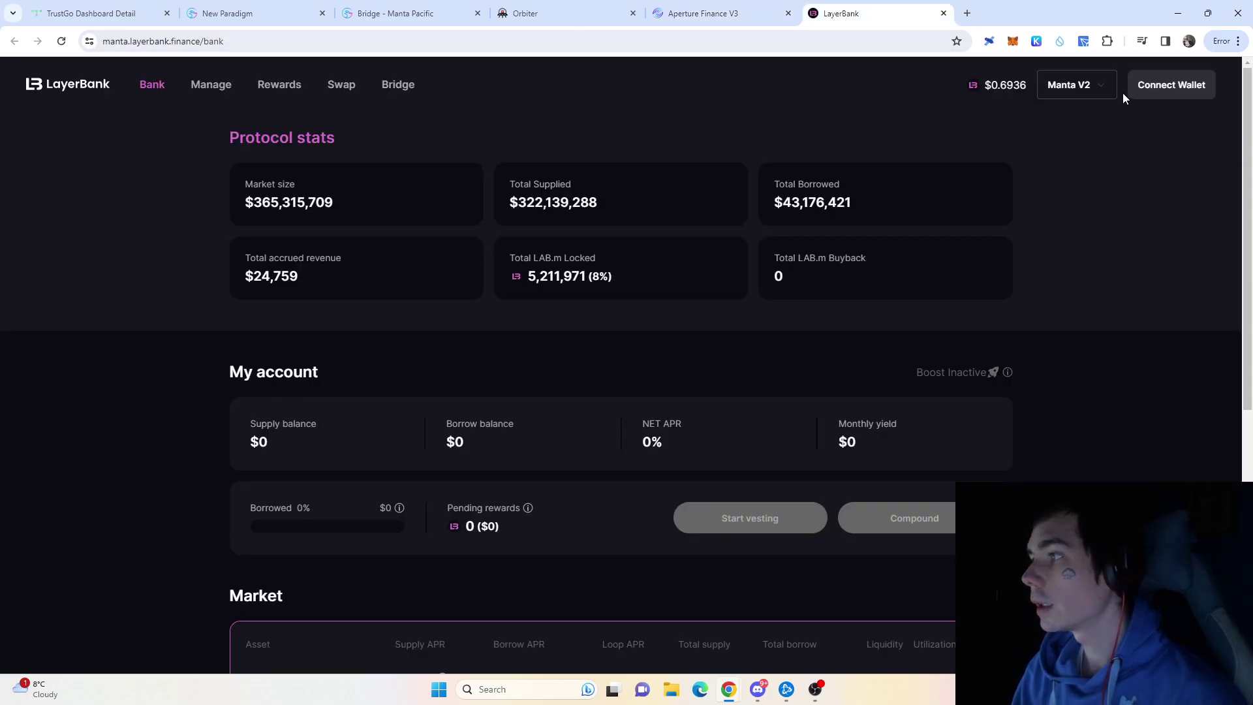
left_click(1153, 91)
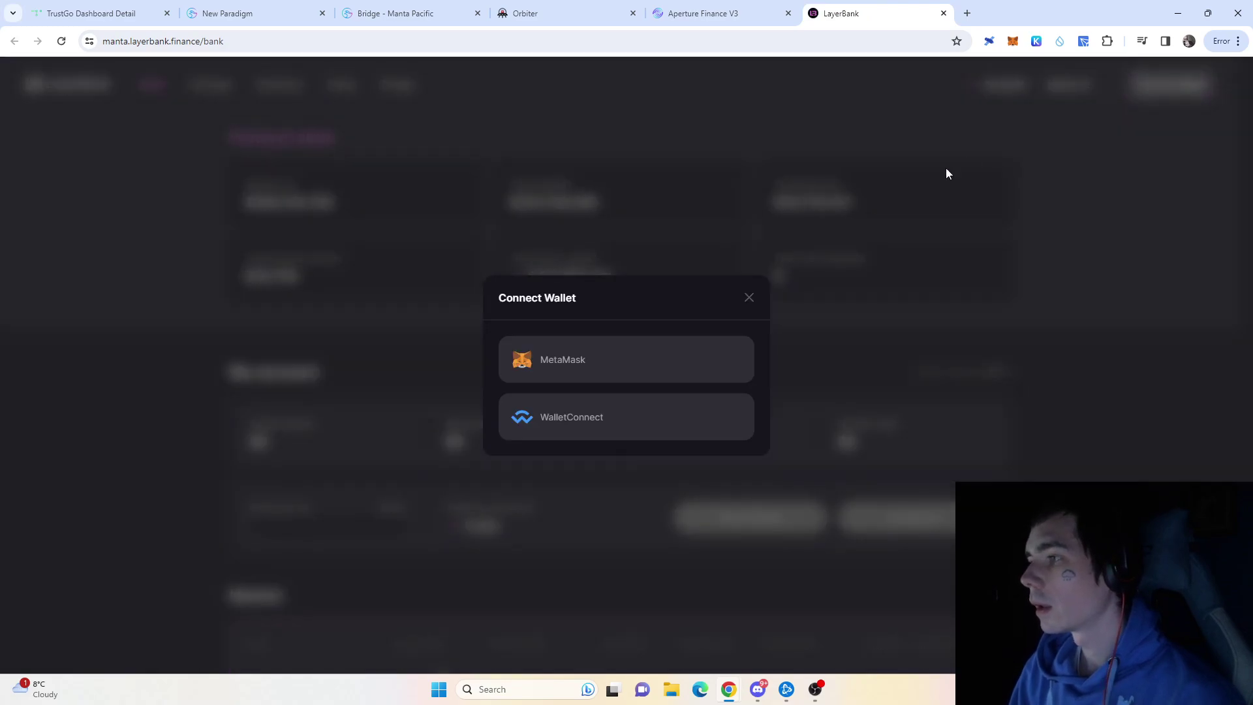
left_click(573, 358)
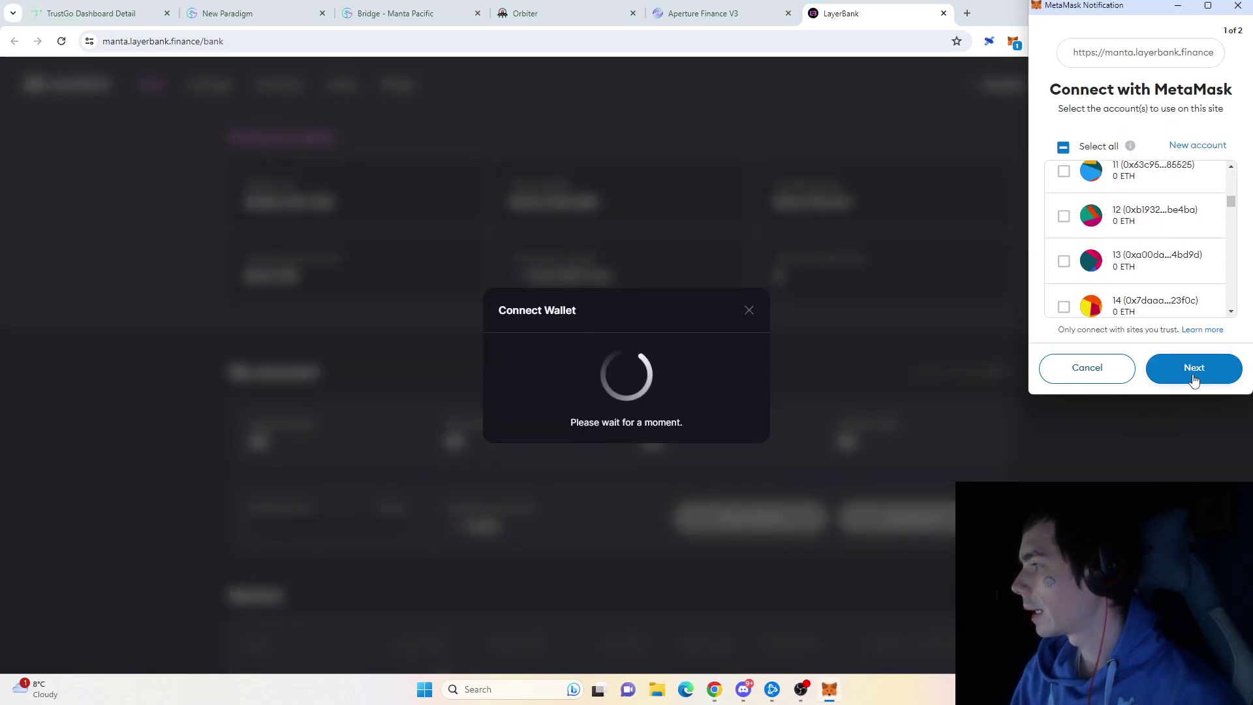
left_click(1196, 376)
left_click(1196, 378)
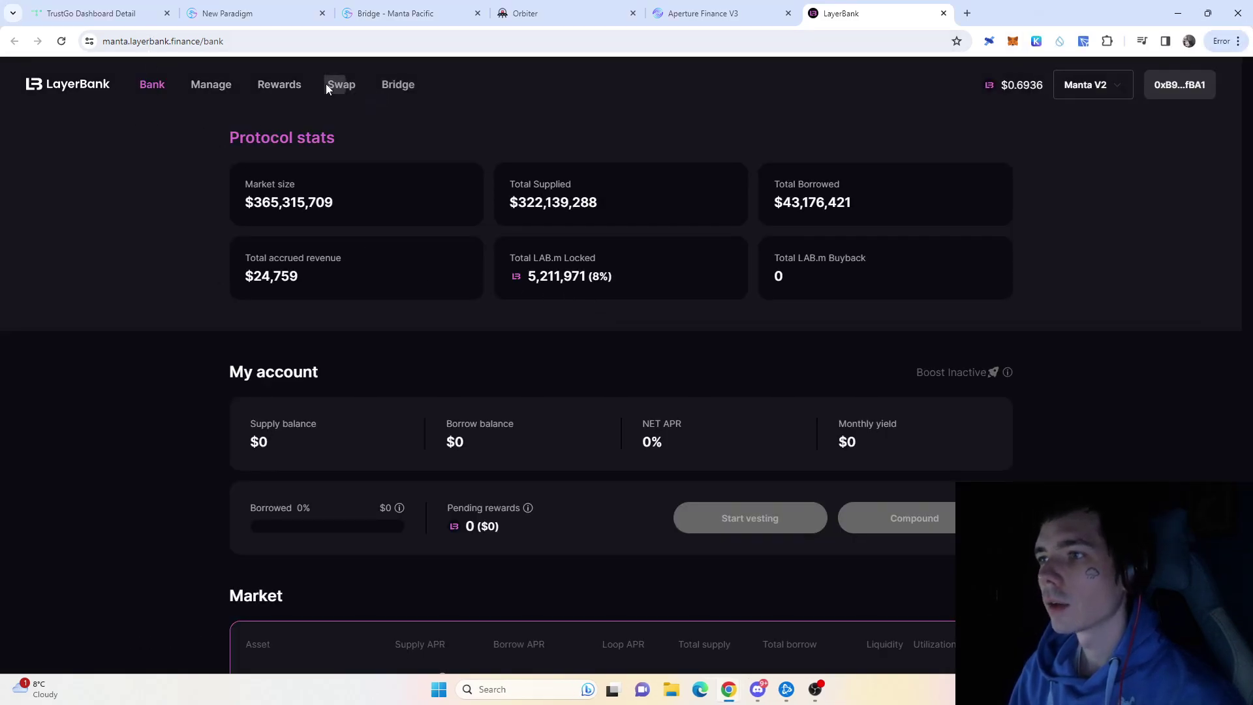
Browse LayerBank's Manage page and the TrustGo dashboard, ending on the Bank page's market list.
left_click(342, 105)
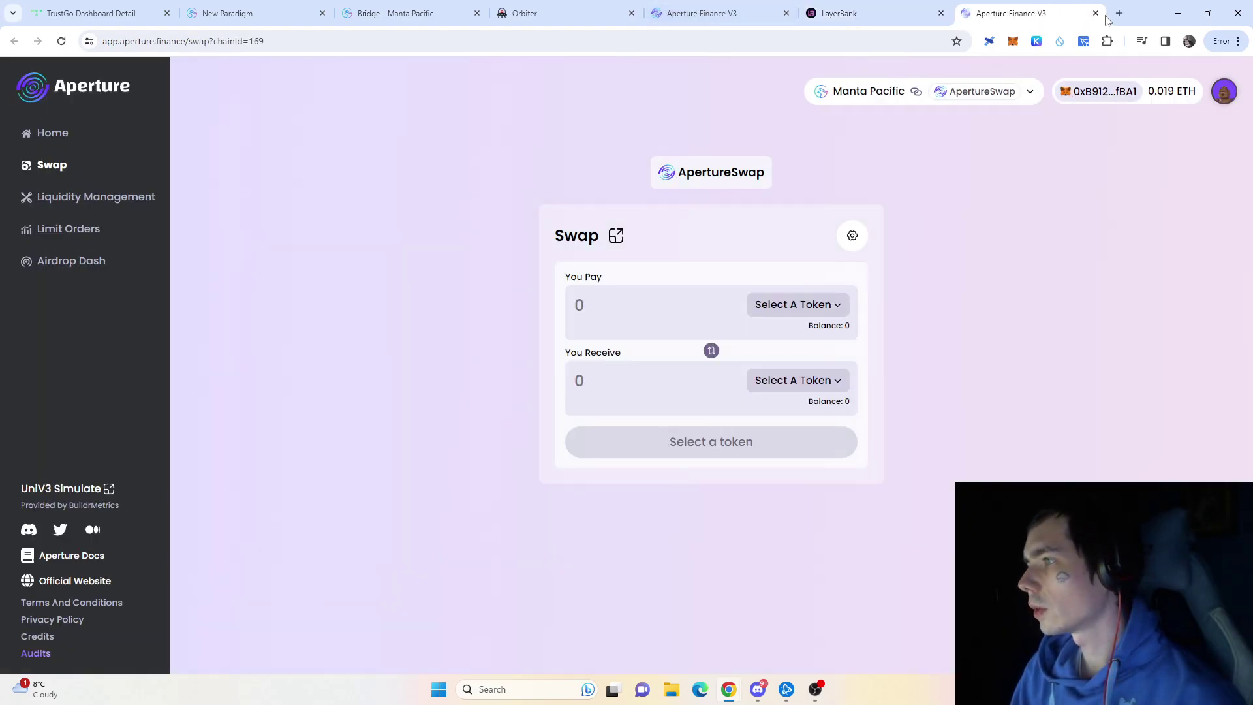
left_click(1096, 13)
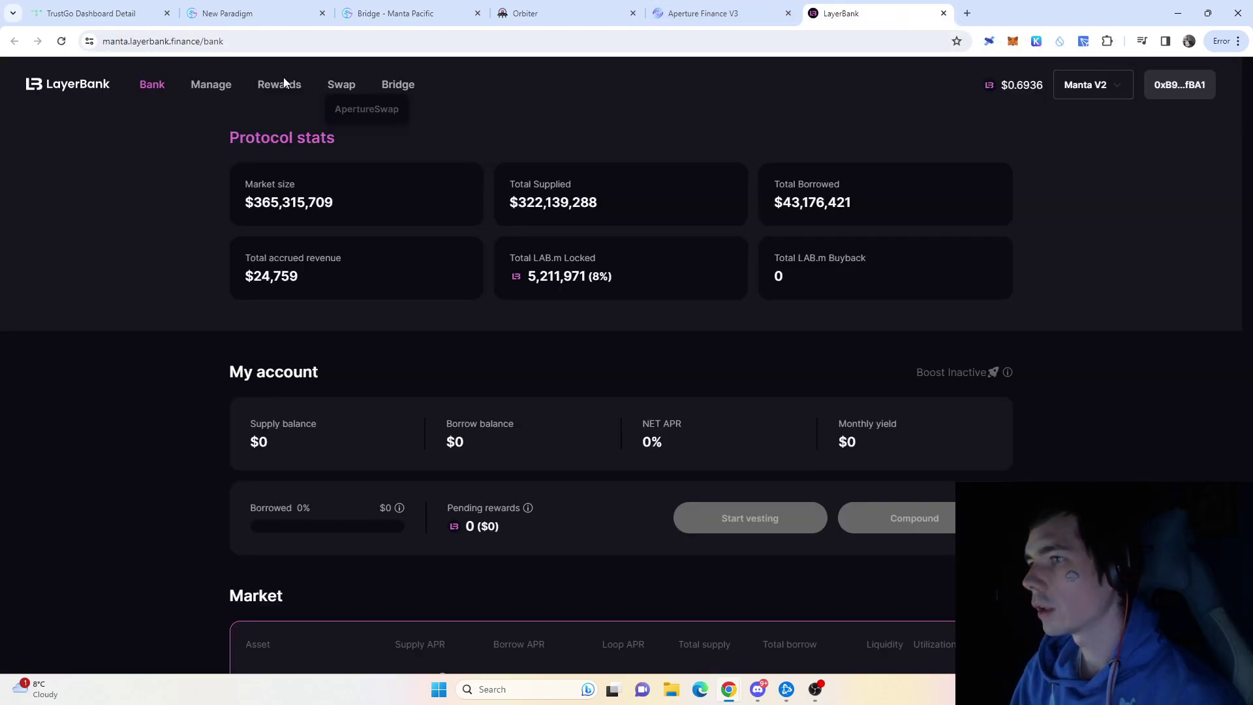
left_click(212, 90)
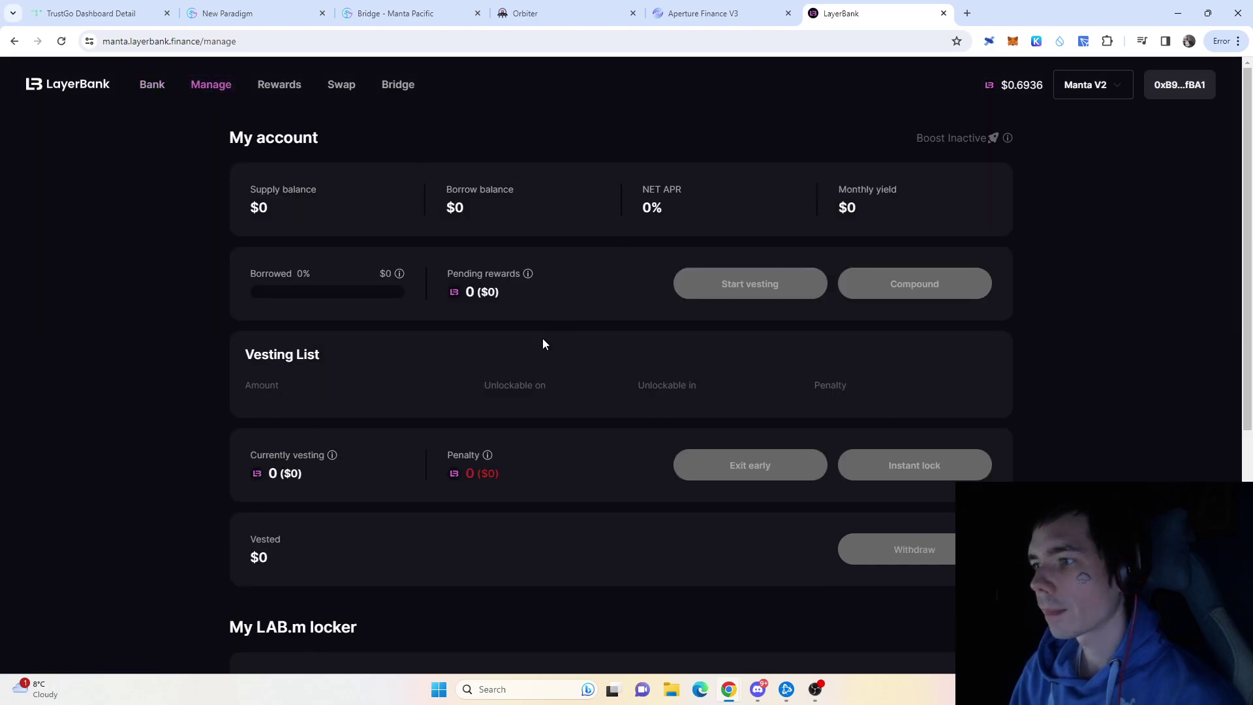
left_click(163, 93)
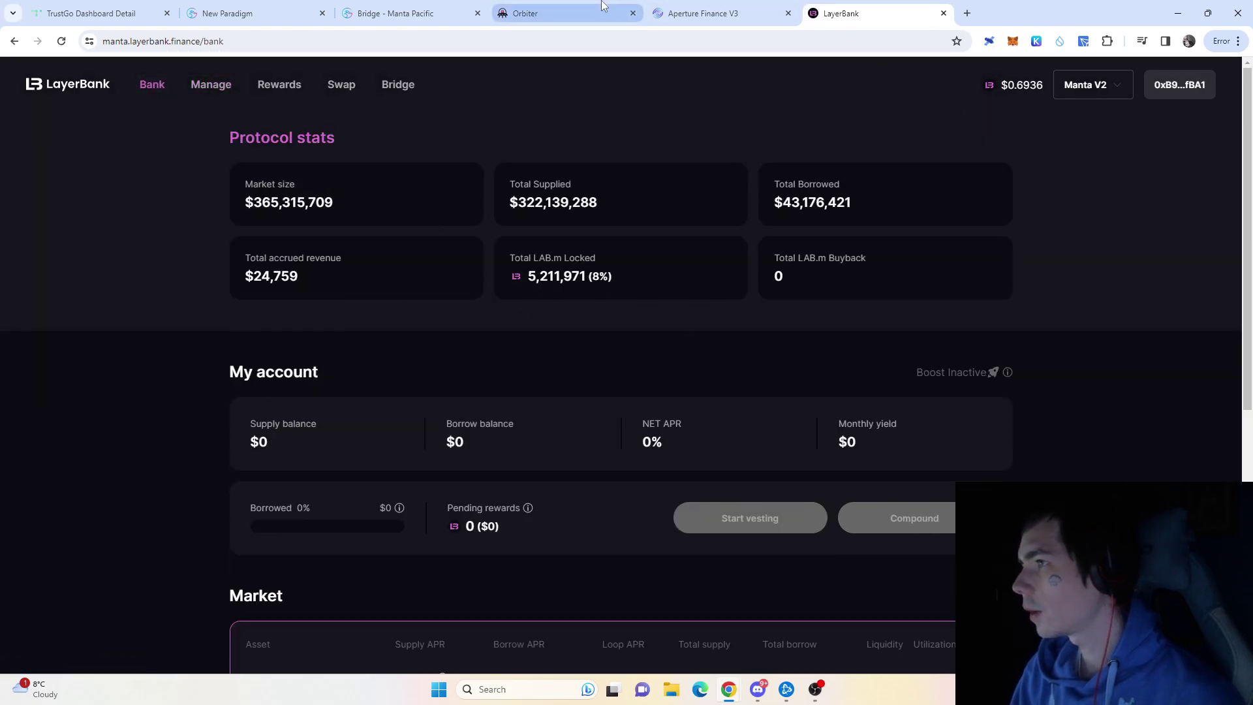
left_click(98, 13)
scroll(364, 265, "down", 10)
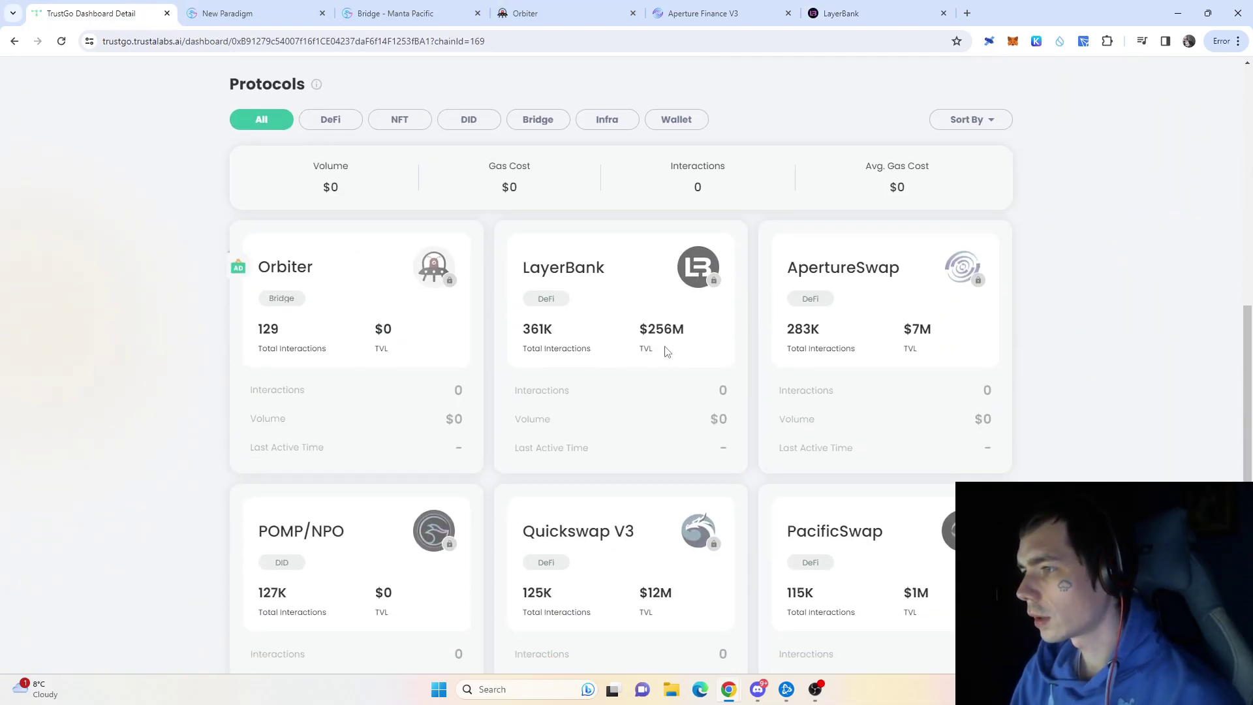
left_click(573, 268)
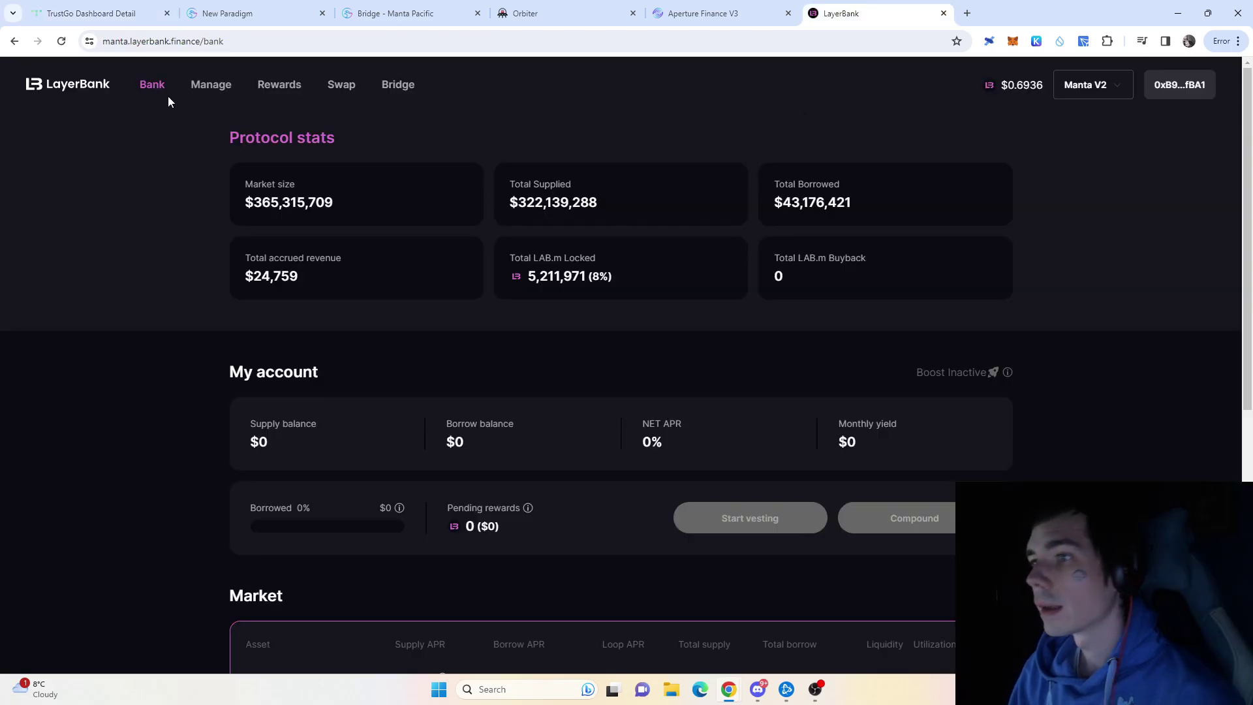
scroll(253, 218, "down", 7)
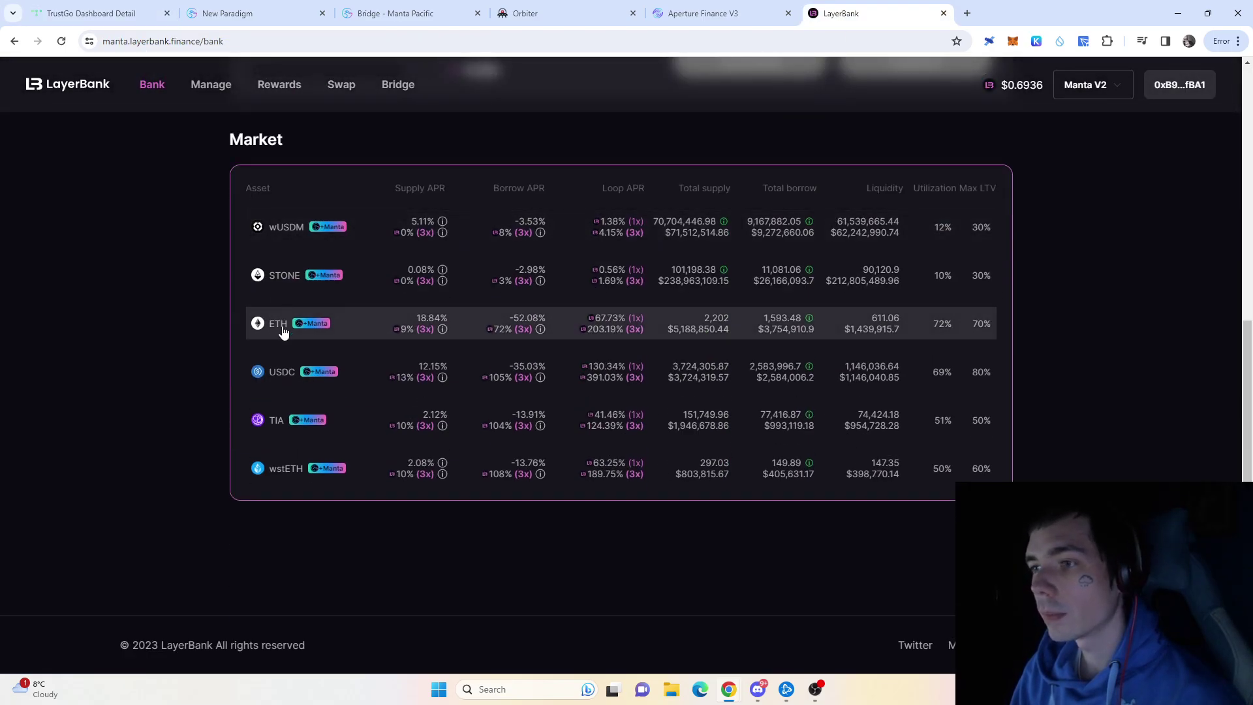
Supply 0.005 ETH in LayerBank's ETH market and confirm it in MetaMask.
left_click(351, 331)
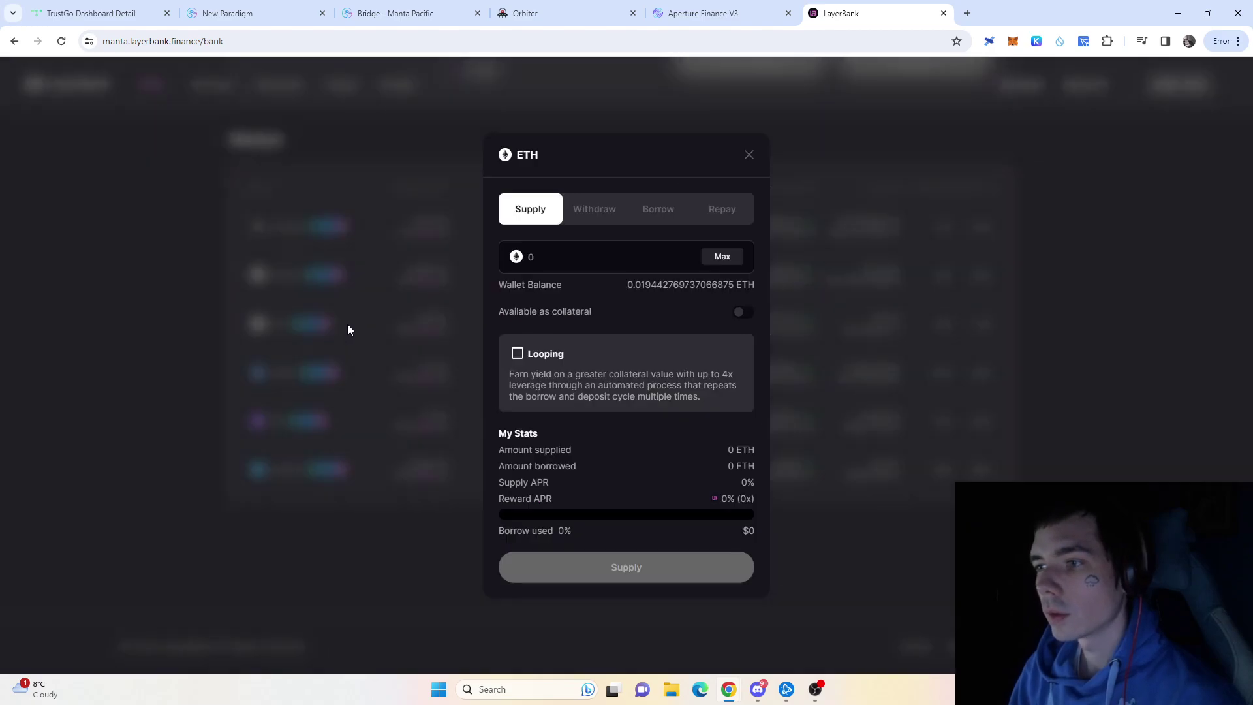
left_click(649, 262)
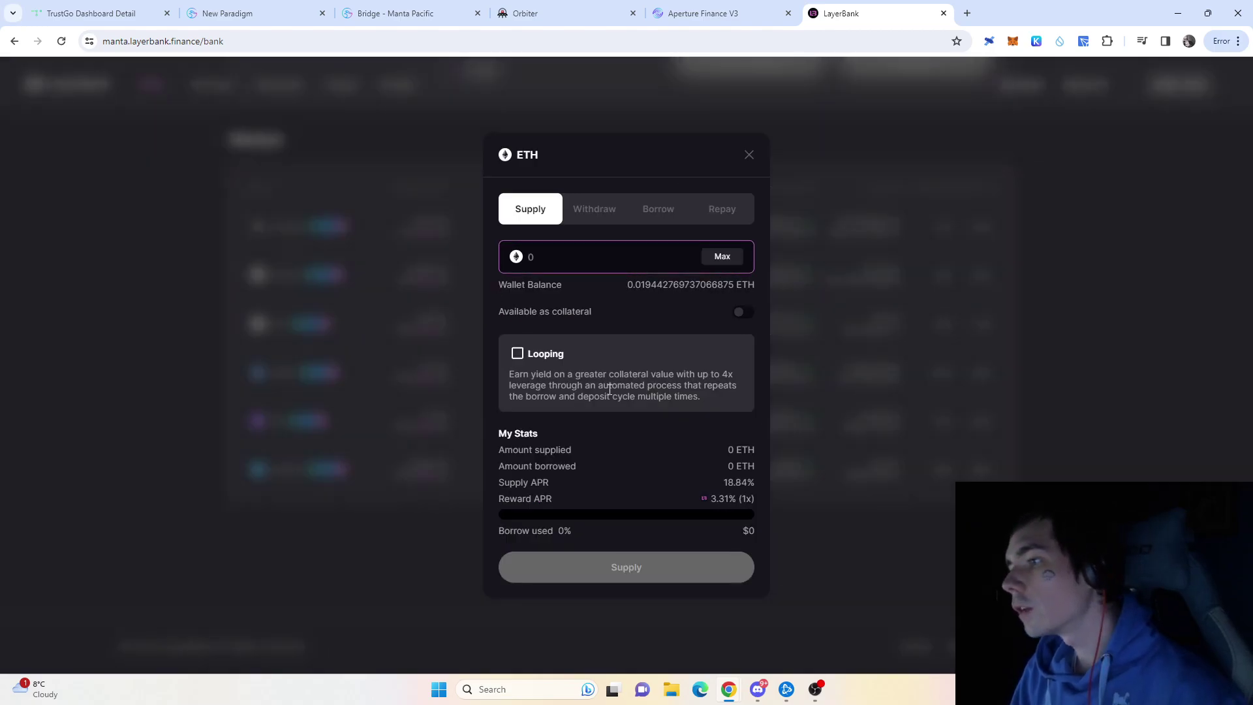
type("0.00")
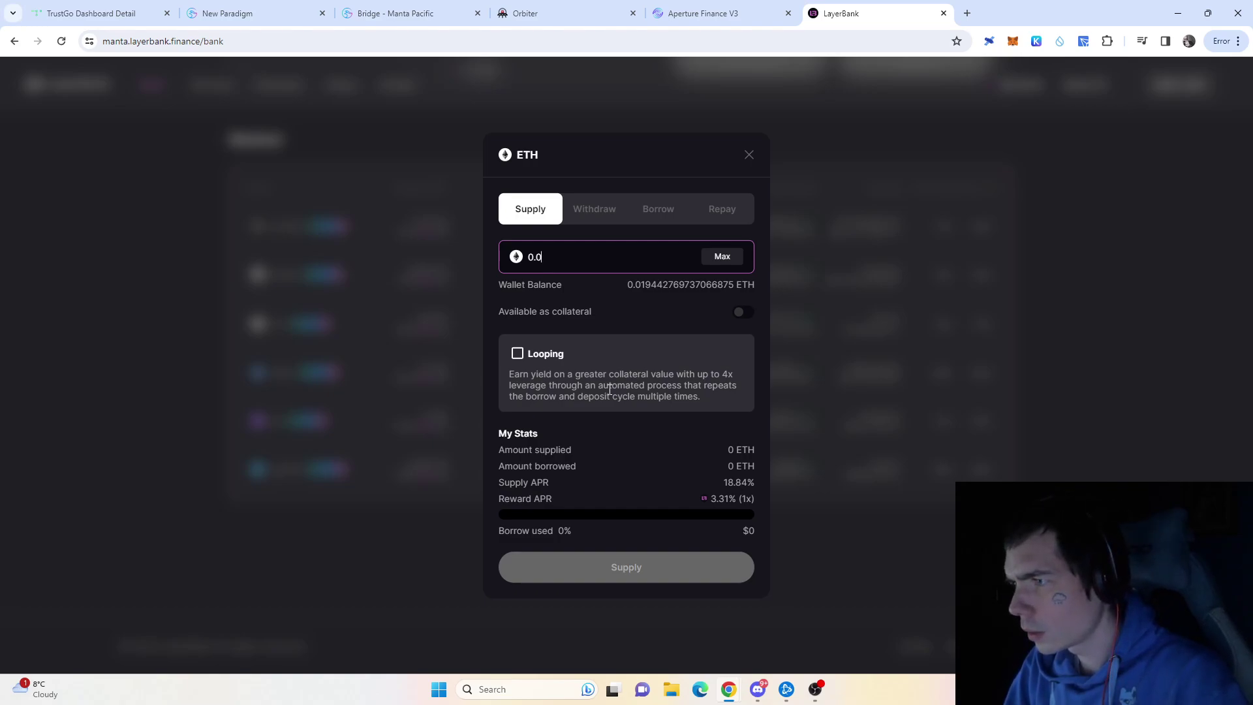
type("05")
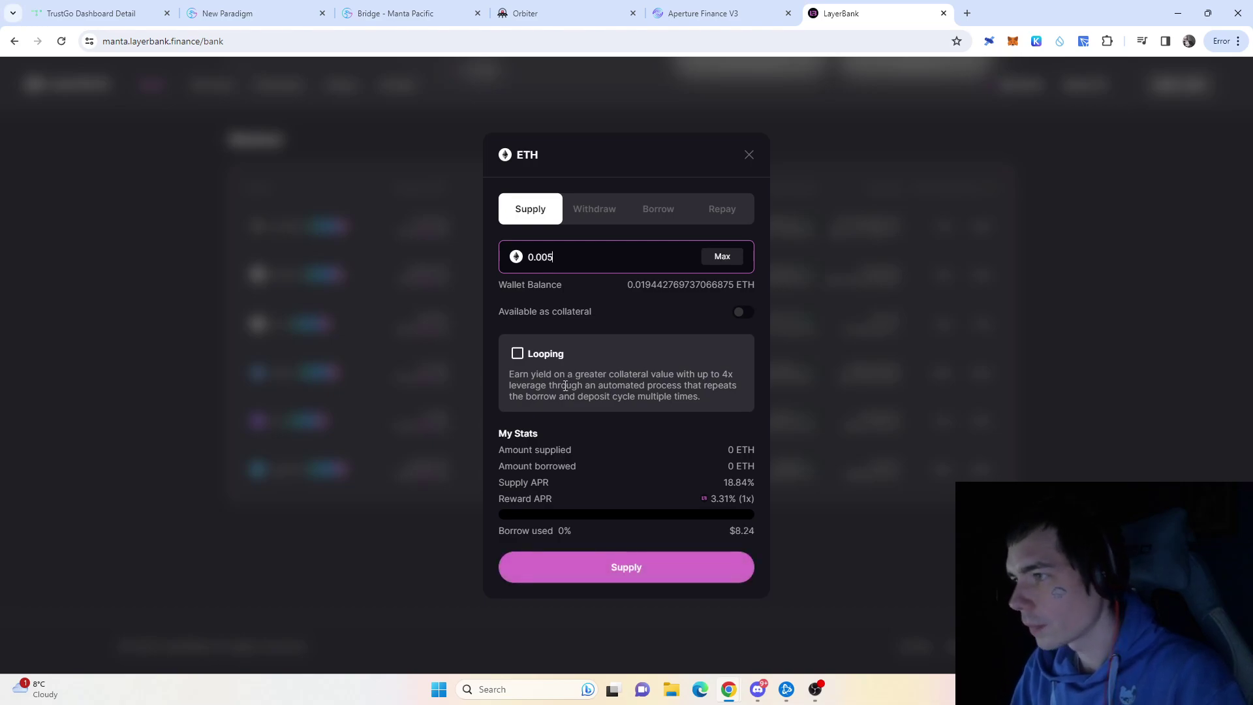
left_click(637, 569)
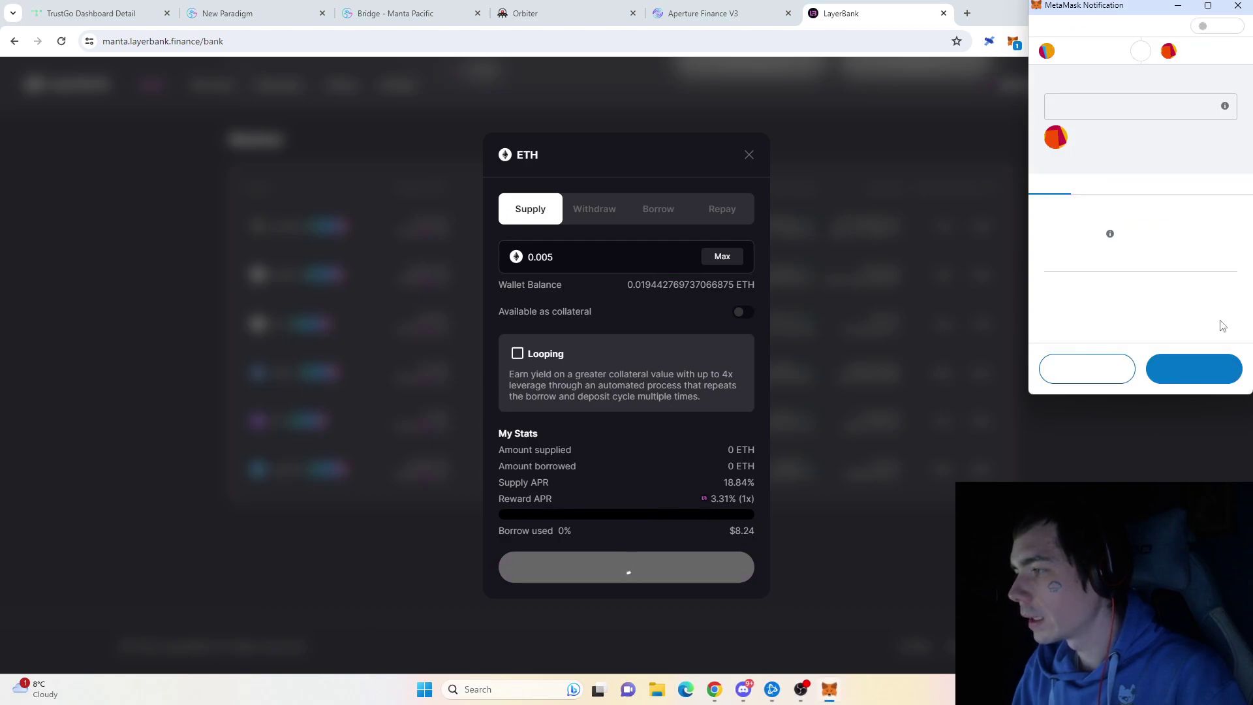
left_click(1203, 379)
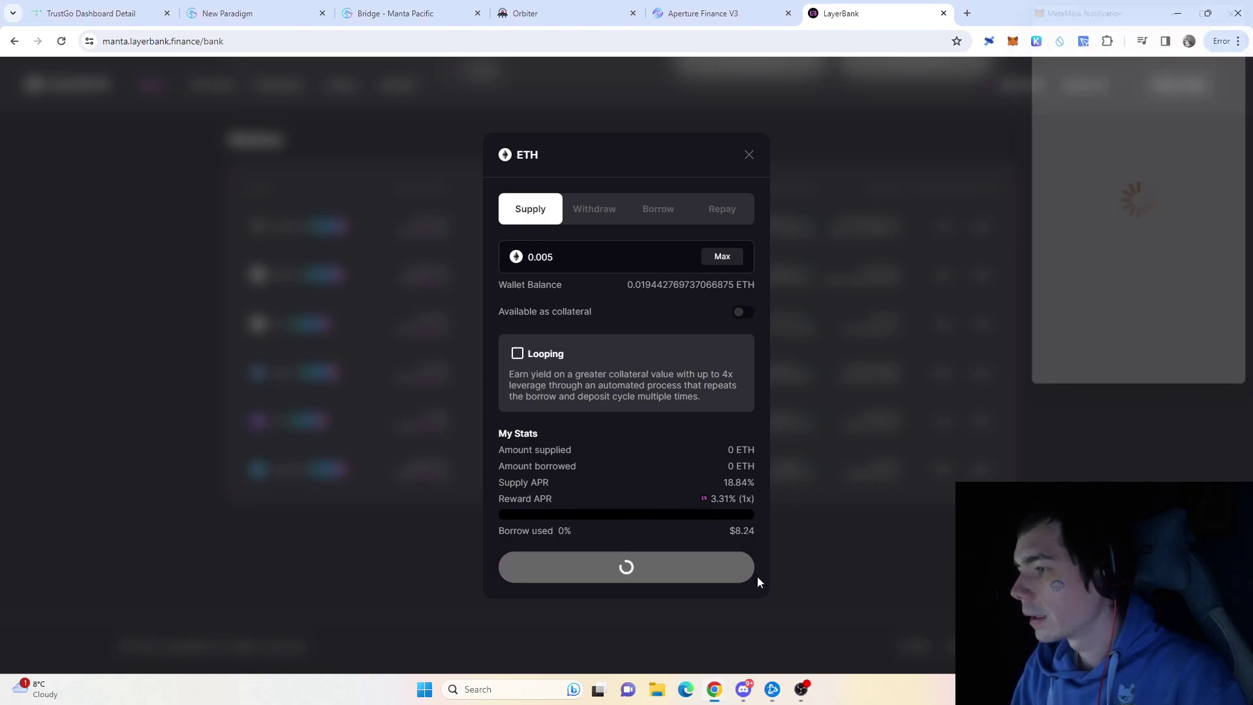
mouse_move(713, 501)
left_mouse_down()
mouse_move(741, 503)
mouse_move(720, 509)
left_mouse_up()
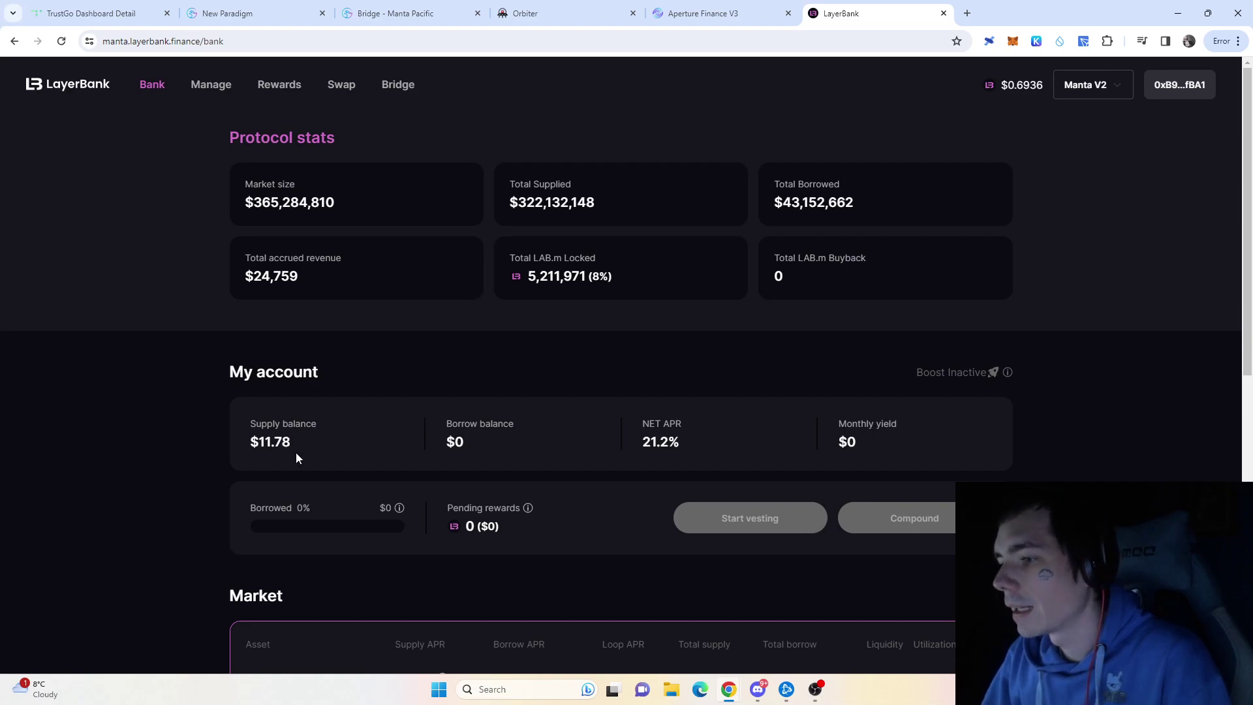
scroll(297, 456, "down", 3)
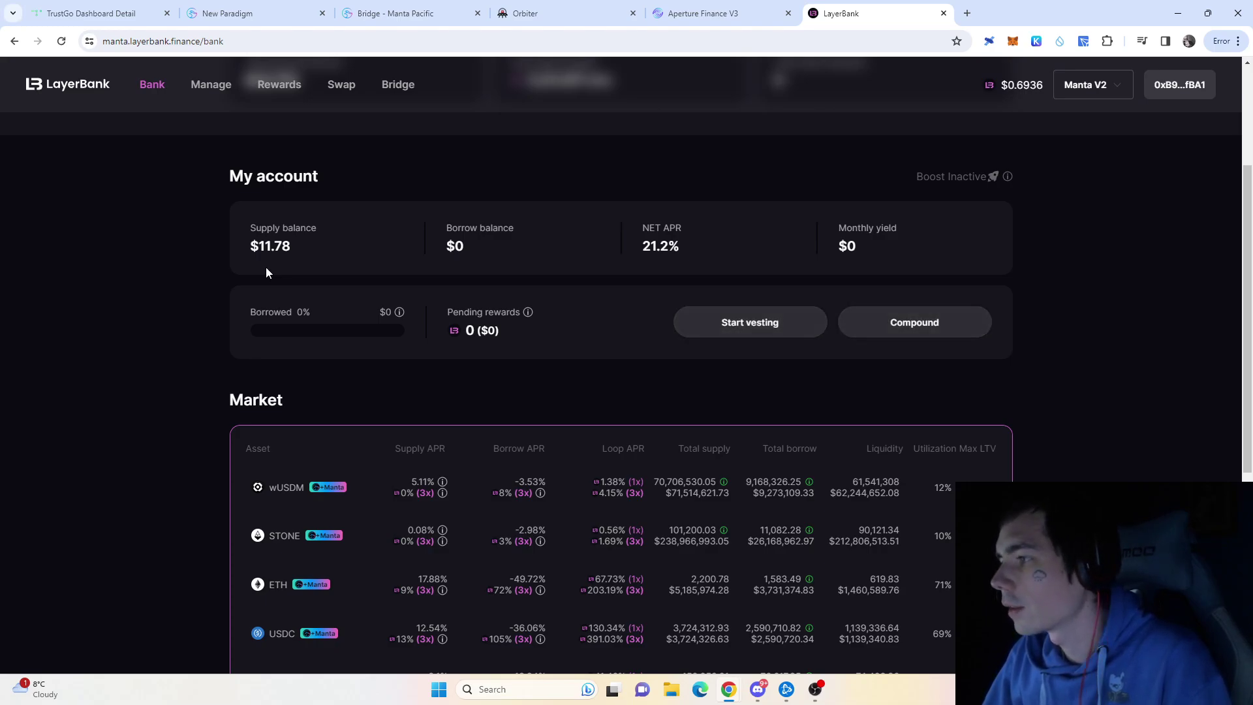
scroll(267, 269, "up", 2)
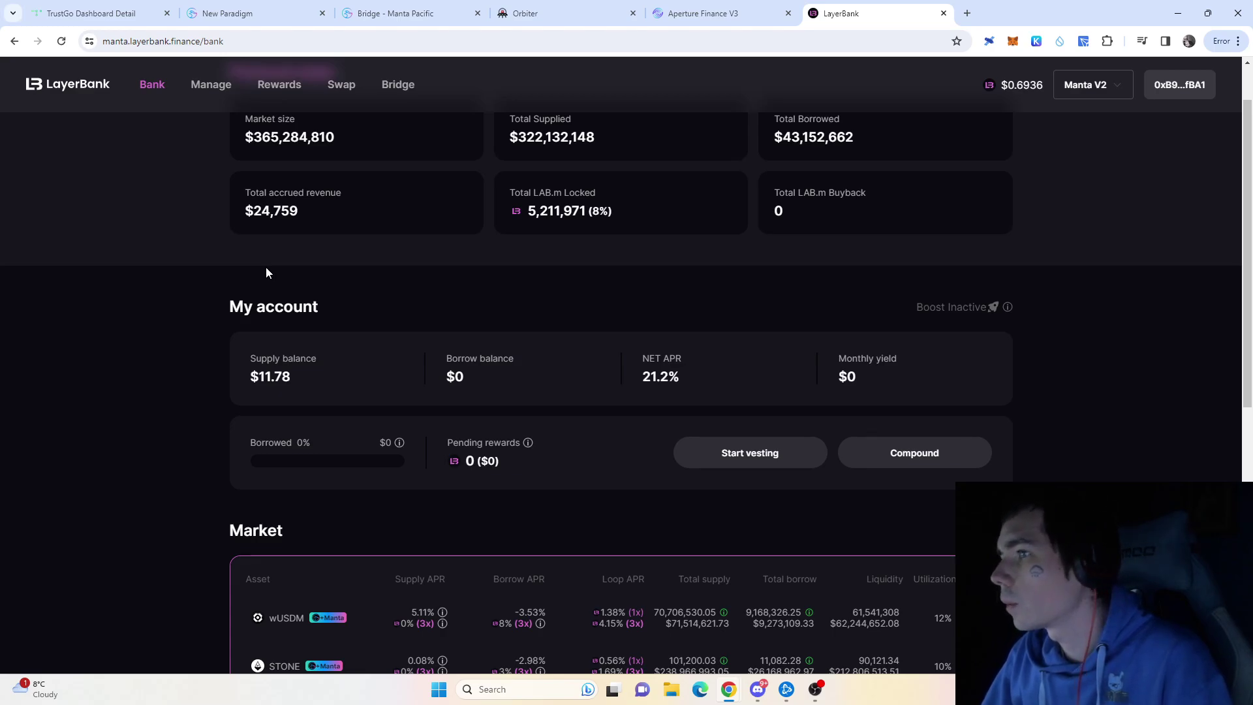
Return to the New Paradigm tab showing the Manta Pacific bridge's Ethereum deposit form.
left_click(225, 13)
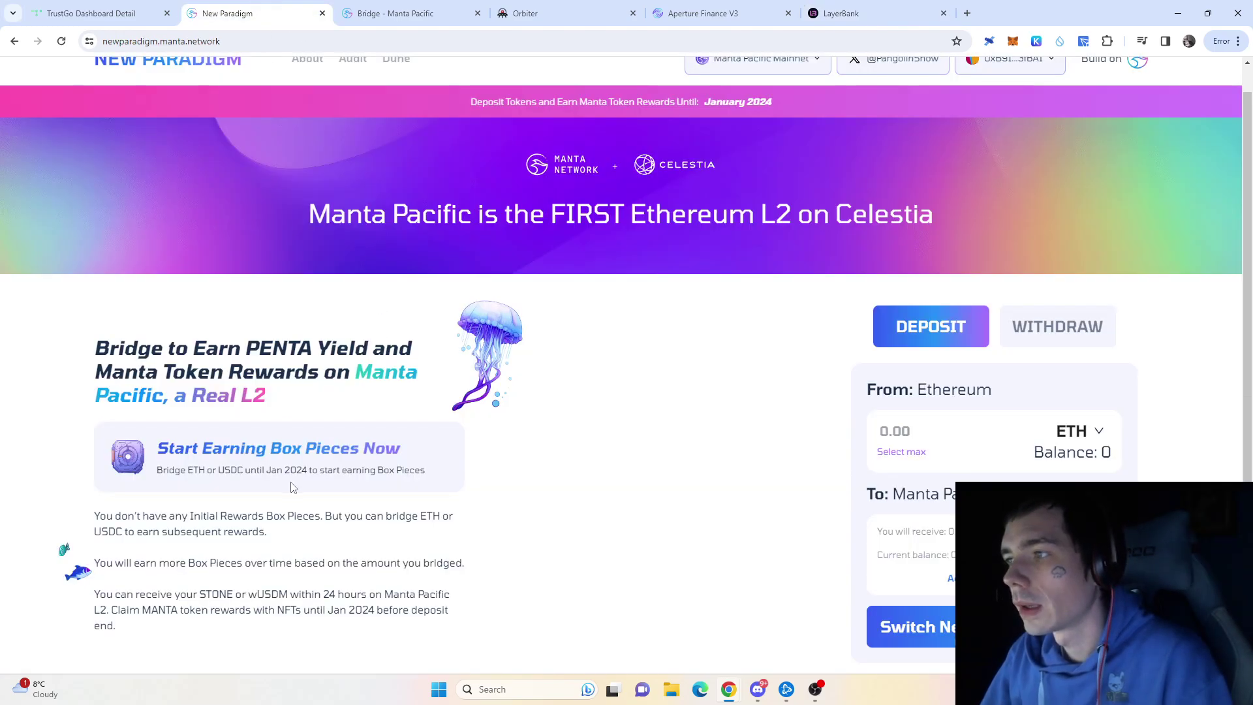